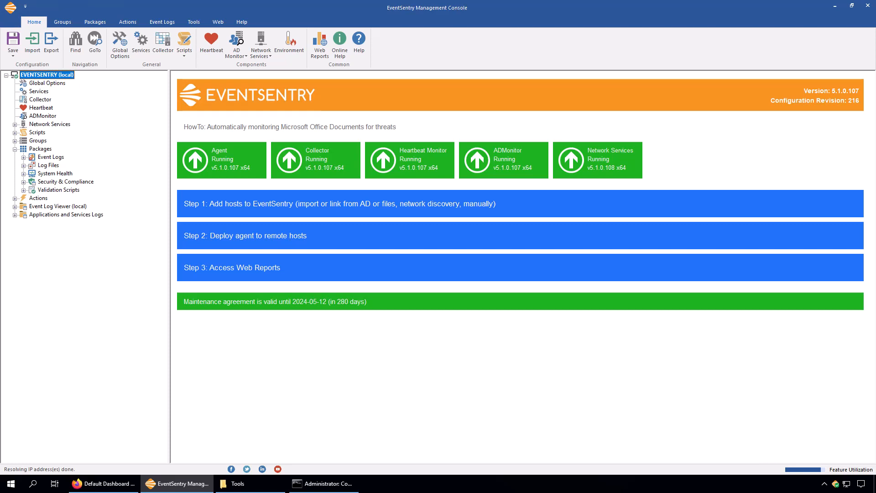
Switch to the EventSentry Web Reports browser window and view the EPA Air Quality dashboard, followed by the Environment dashboard
{"action": "left_click", "coordinate": [123, 487]}
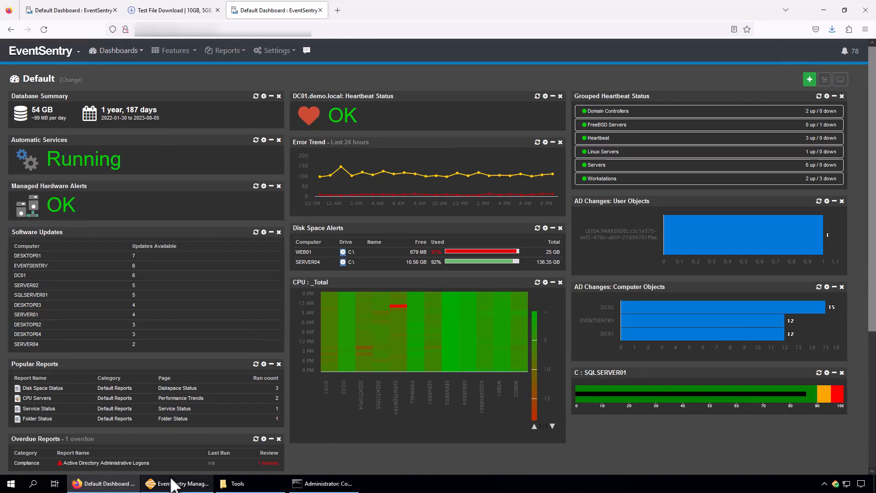
{"action": "left_click", "coordinate": [122, 52]}
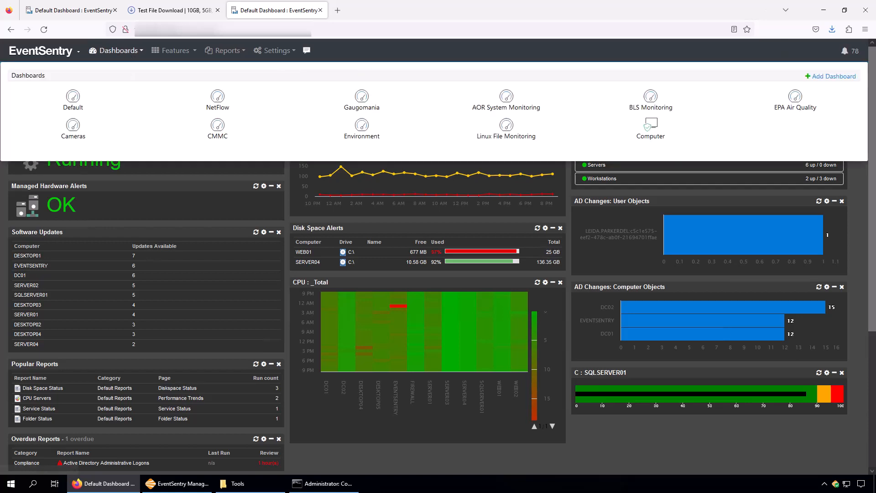
{"action": "left_click", "coordinate": [795, 109]}
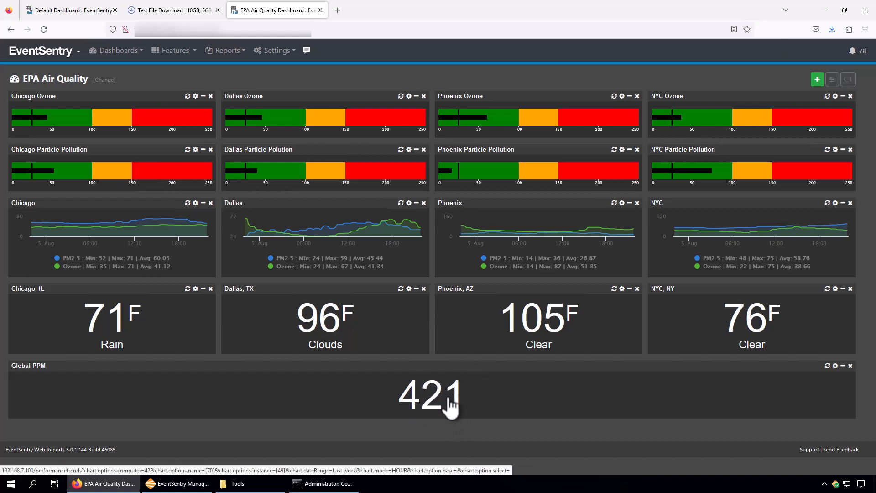
{"action": "left_click", "coordinate": [132, 52]}
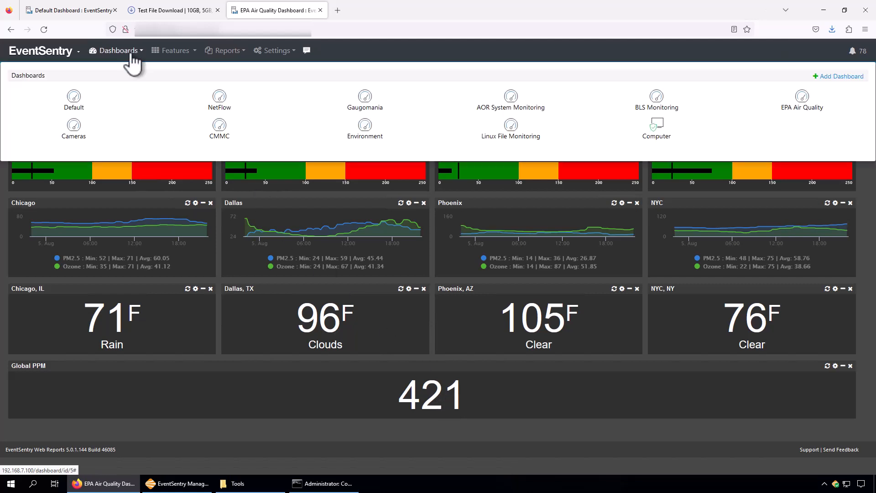
{"action": "left_click", "coordinate": [365, 132]}
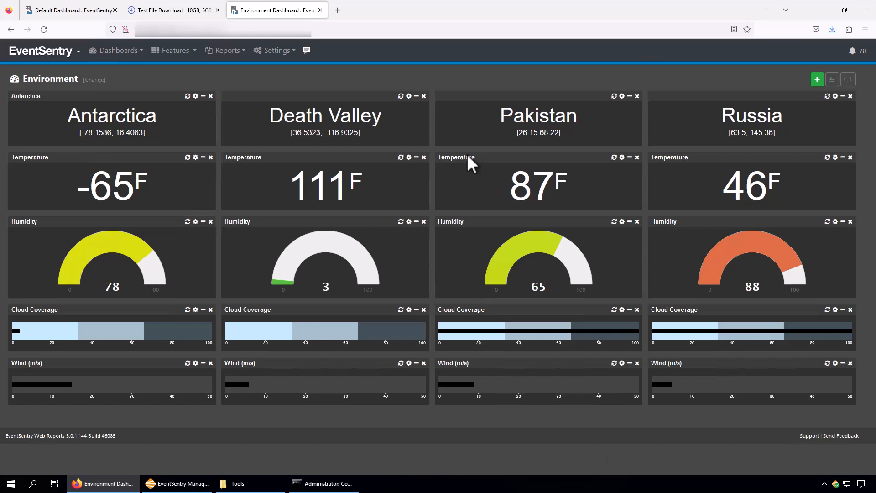
Show the Test File Download page and move its browser tab behind the two dashboard tabs
{"action": "left_click", "coordinate": [168, 14]}
{"action": "left_click_drag", "start_coordinate": [168, 14], "coordinate": [313, 14]}
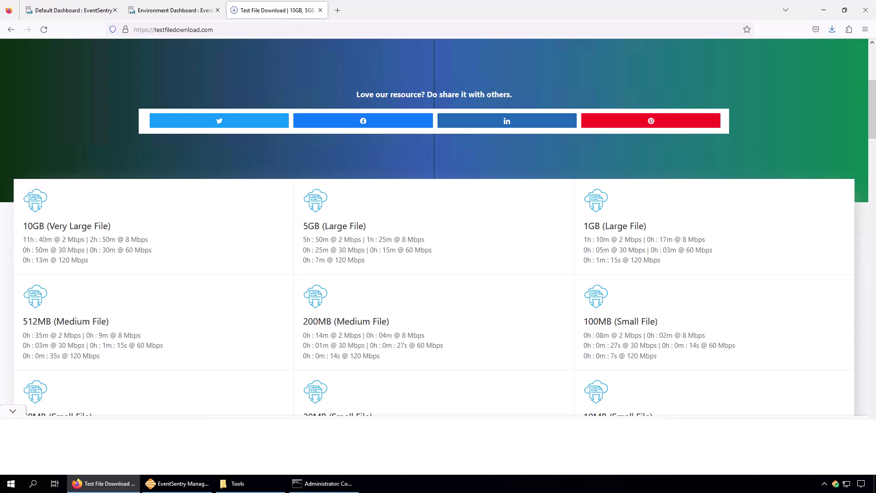
In Command Prompt, list the contents of C:\Tools and display the measure.cmd script
{"action": "left_click", "coordinate": [325, 483]}
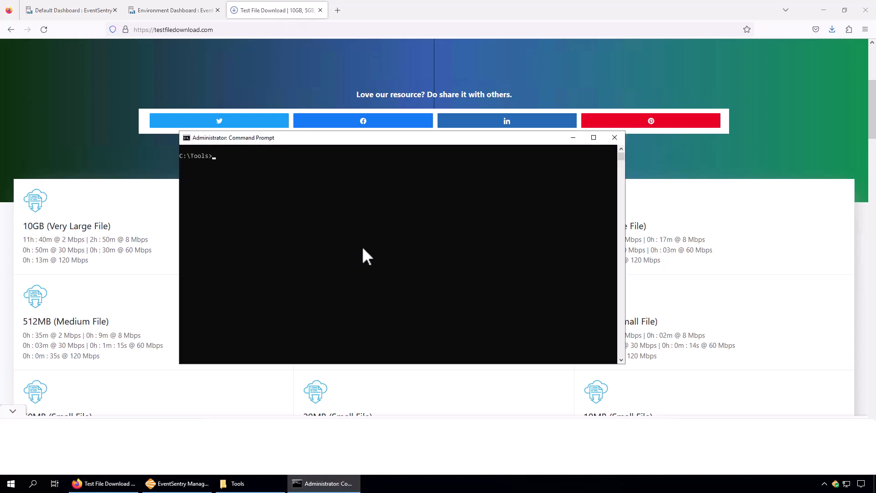
{"action": "type", "text": "dir"}
{"action": "key", "text": "Return"}
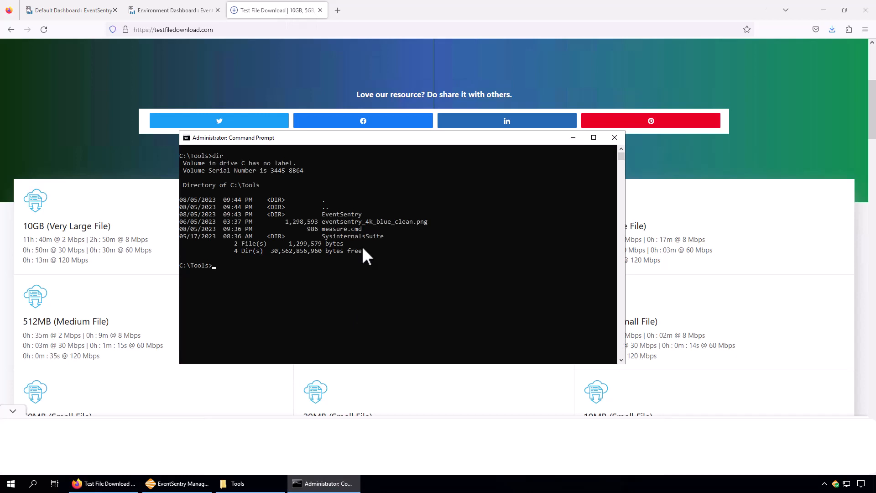
{"action": "type", "text": "type measure.cmd"}
{"action": "key", "text": "Return"}
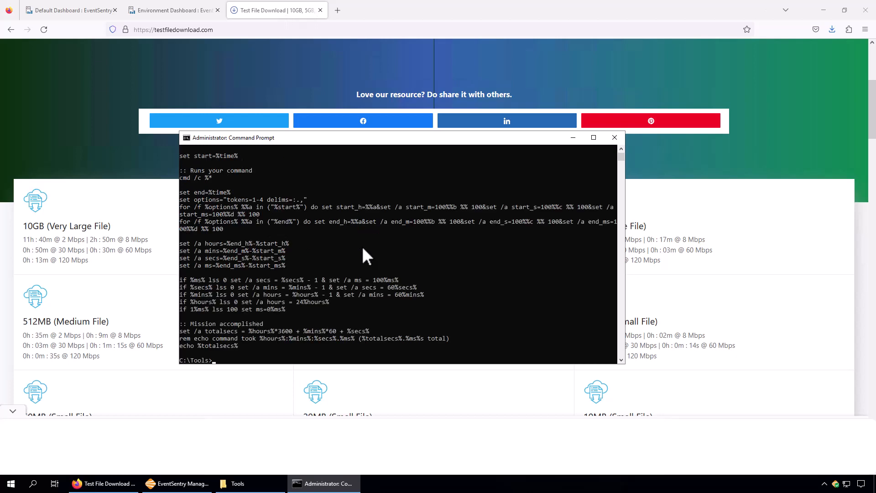
Print the current time in the command window with echo %time%
{"action": "type", "text": "%time%"}
{"action": "key", "text": "Return"}
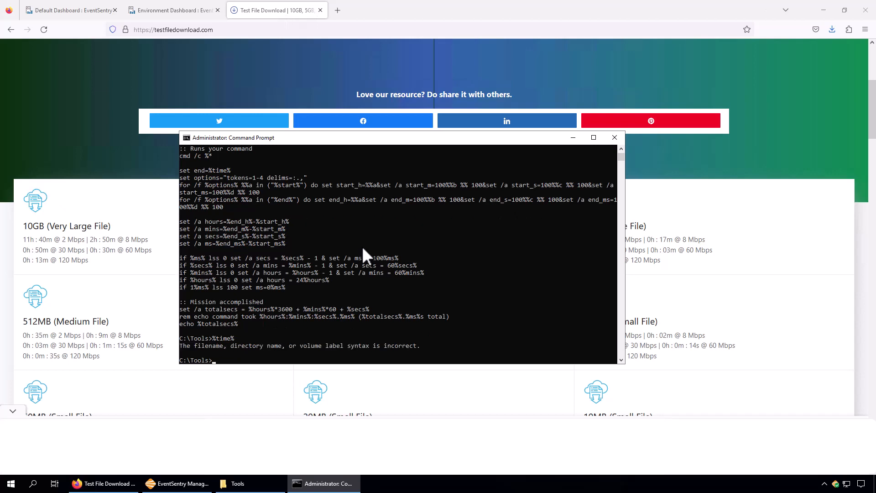
{"action": "type", "text": "echo %time%"}
{"action": "key", "text": "Return"}
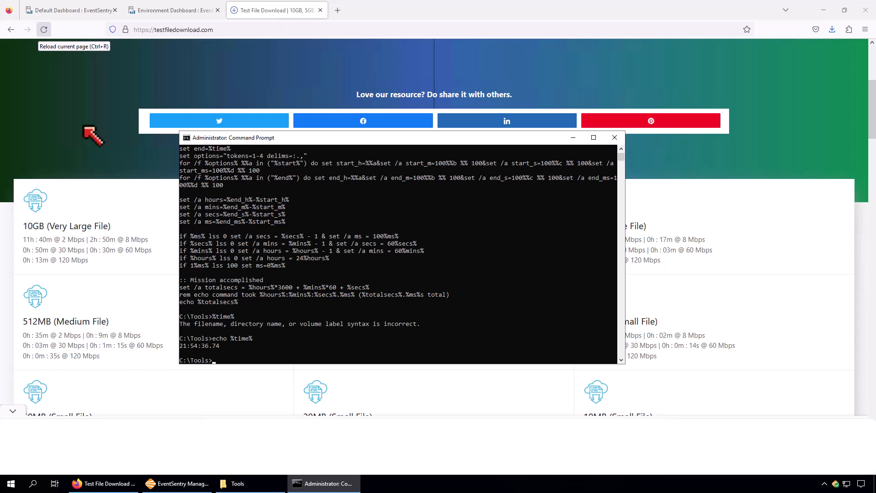
Run gethttp without arguments to show its brief usage
{"action": "left_click", "coordinate": [248, 197]}
{"action": "type", "text": "gethttp"}
{"action": "key", "text": "Return"}
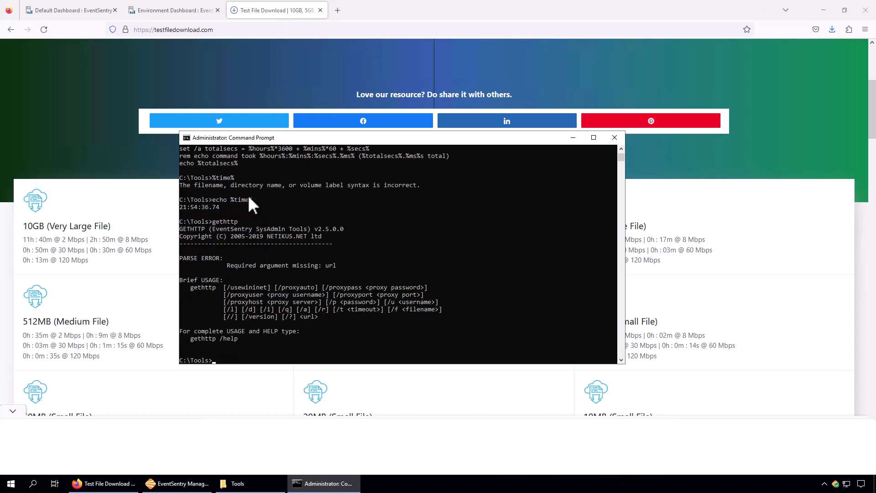
Copy the link of the 200MB (Medium File) test download from the web page and download it with gethttp in Command Prompt
{"action": "left_click", "coordinate": [101, 71]}
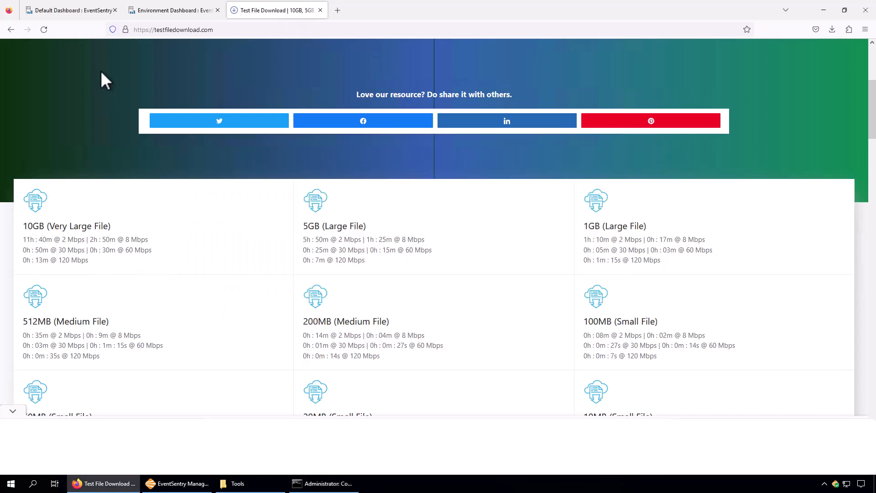
{"action": "right_click", "coordinate": [334, 322]}
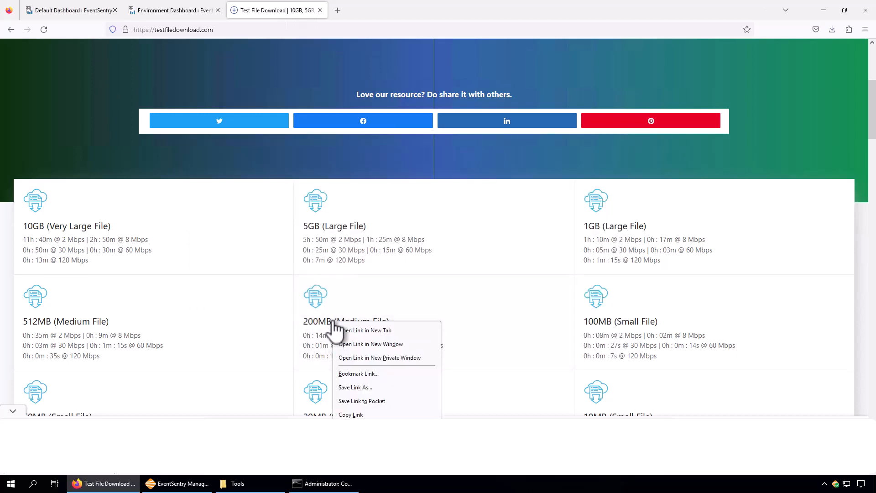
{"action": "left_click", "coordinate": [372, 415]}
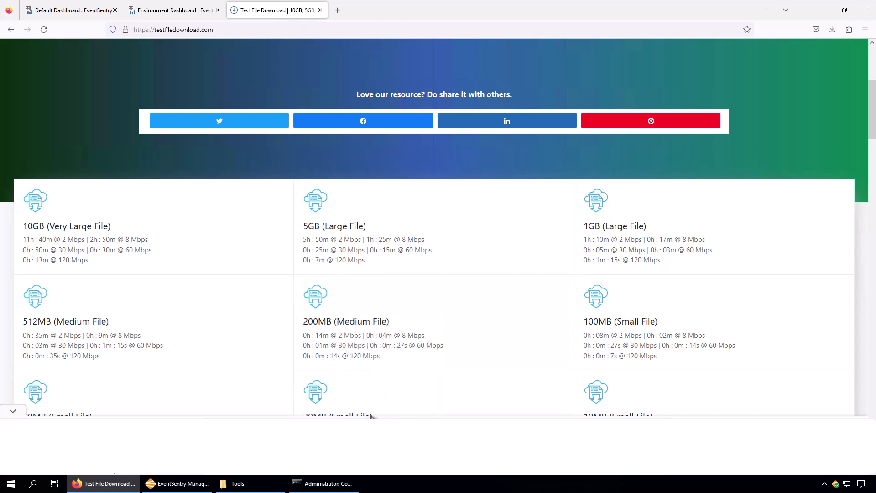
{"action": "left_click", "coordinate": [326, 483]}
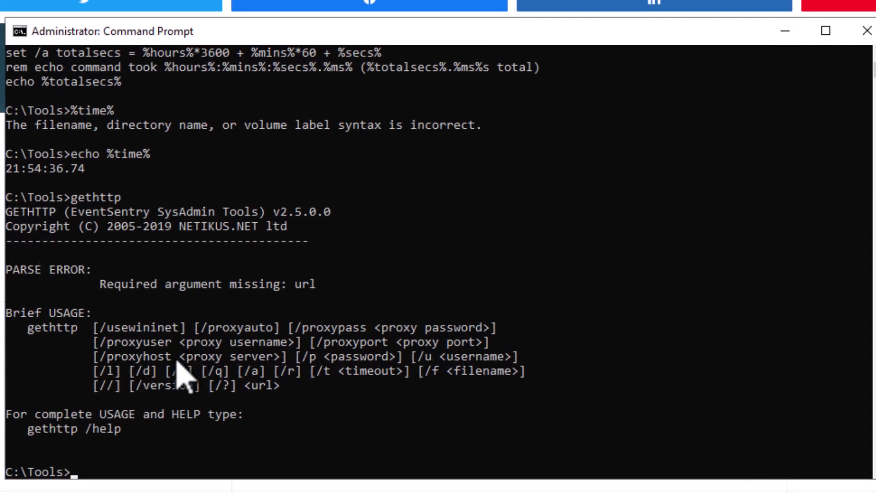
{"action": "key", "text": "Up"}
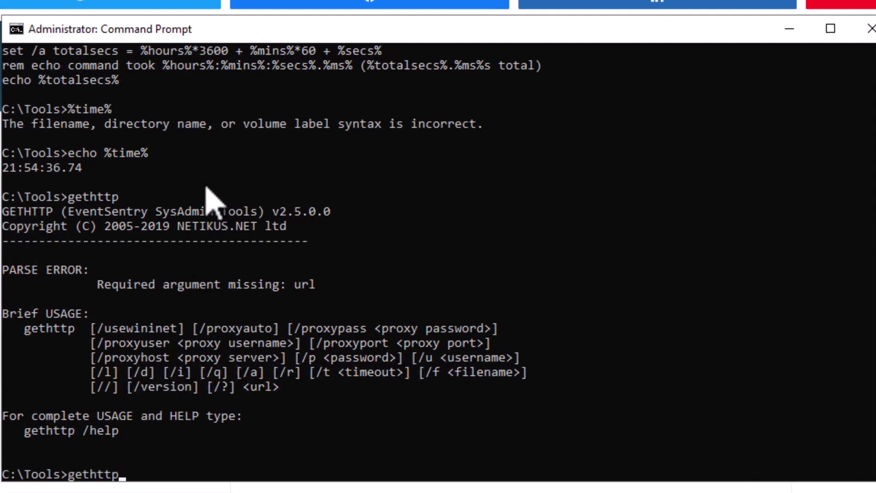
{"action": "type", "text": "http://ipv4.download.thinkbroadband.com/200MB.zip"}
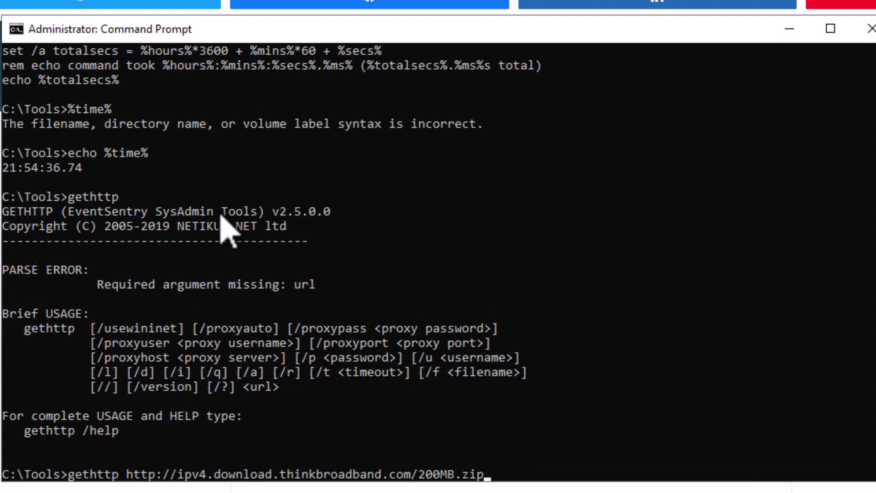
{"action": "key", "text": "Return"}
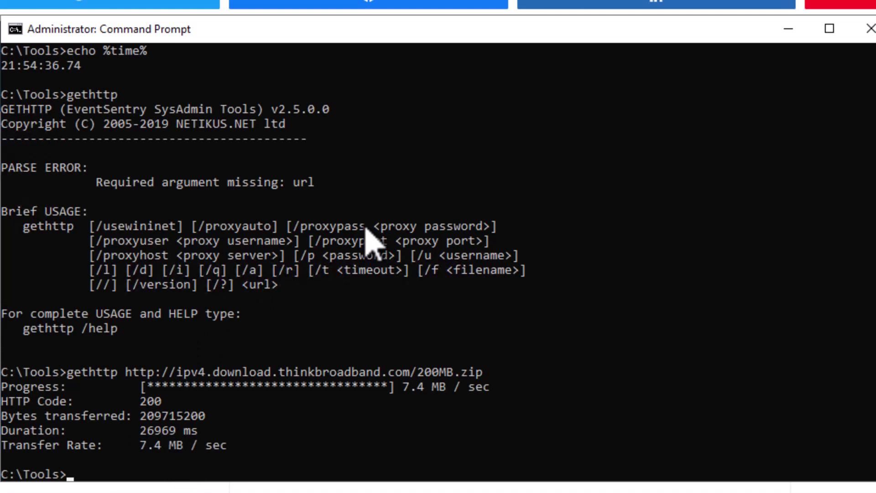
{"action": "type", "text": "measure.cmd \""}
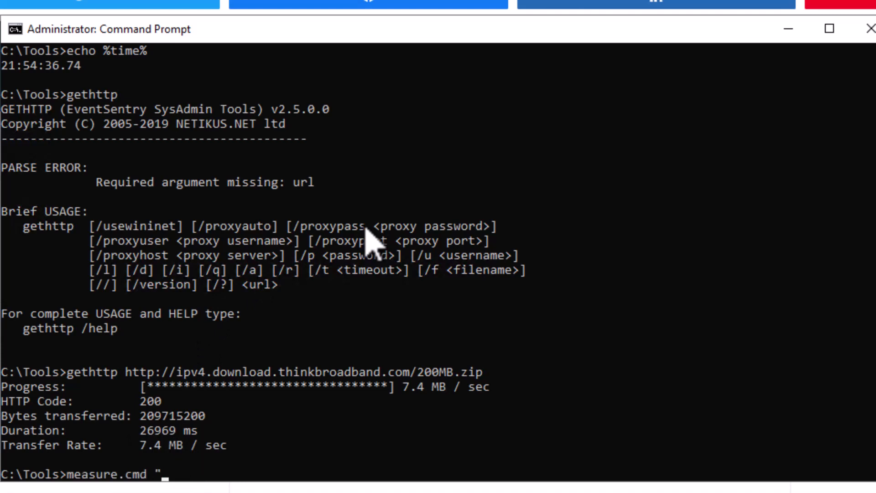
{"action": "key", "text": "Up"}
{"action": "key", "text": "Home"}
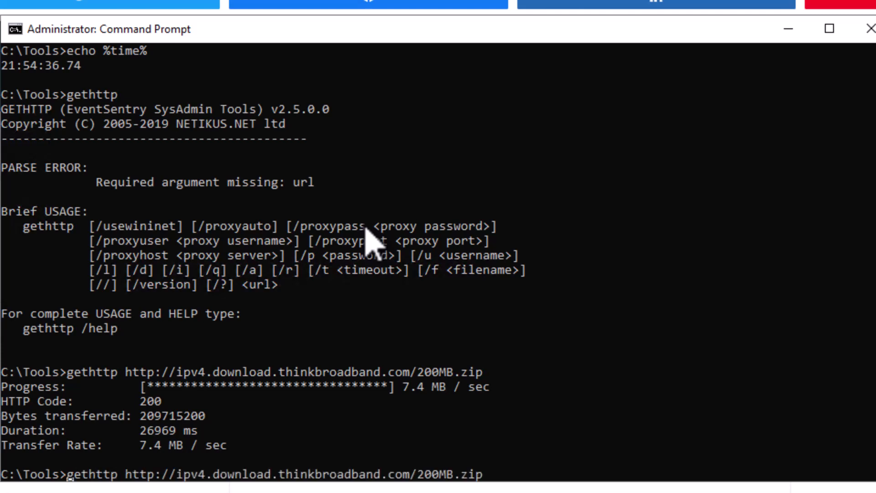
{"action": "type", "text": "measure \""}
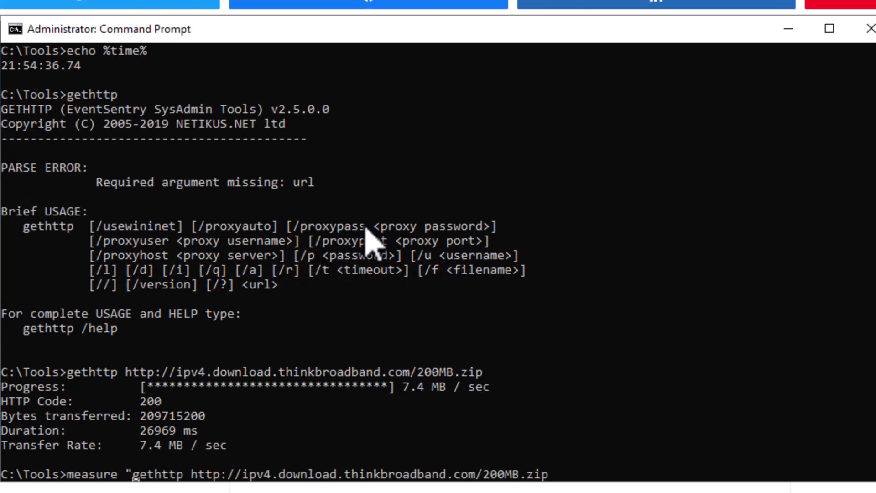
{"action": "key", "text": "End"}
{"action": "type", "text": "> nul\""}
{"action": "key", "text": "Return"}
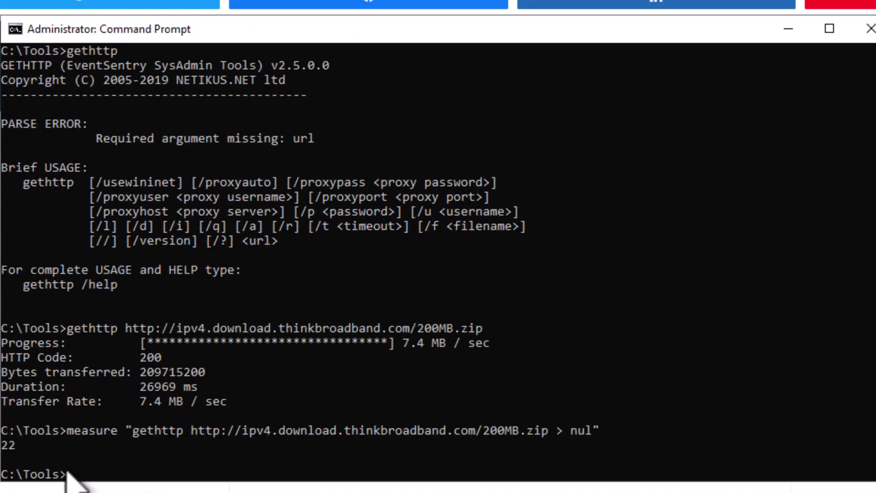
{"action": "left_click", "coordinate": [72, 431]}
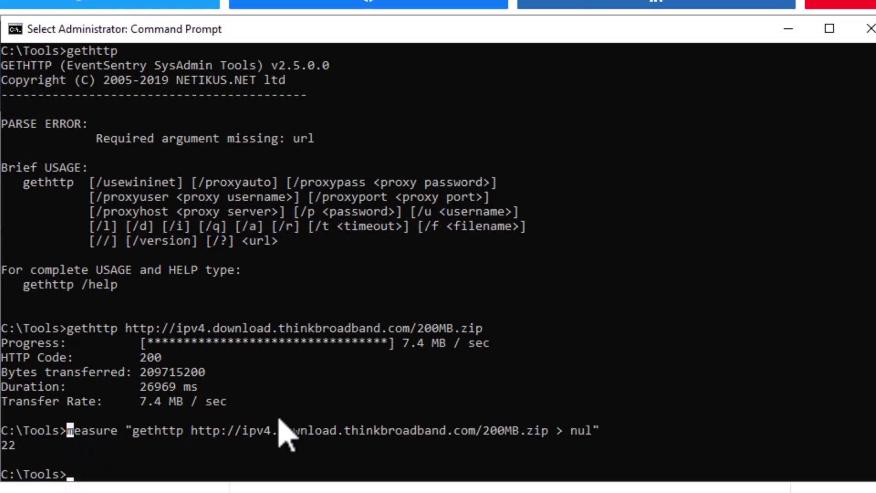
{"action": "key", "text": "shift+End"}
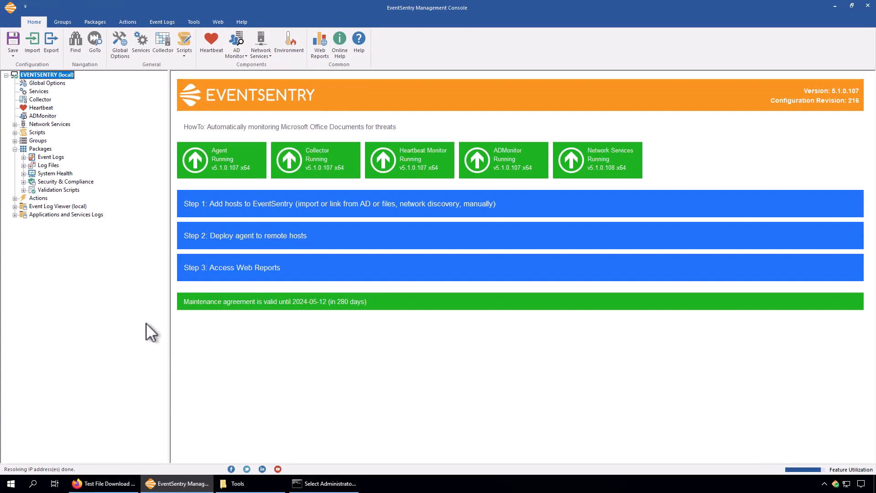
In the EventSentry Management Console, add a new System Health package named Download Speed
{"action": "left_click", "coordinate": [42, 173]}
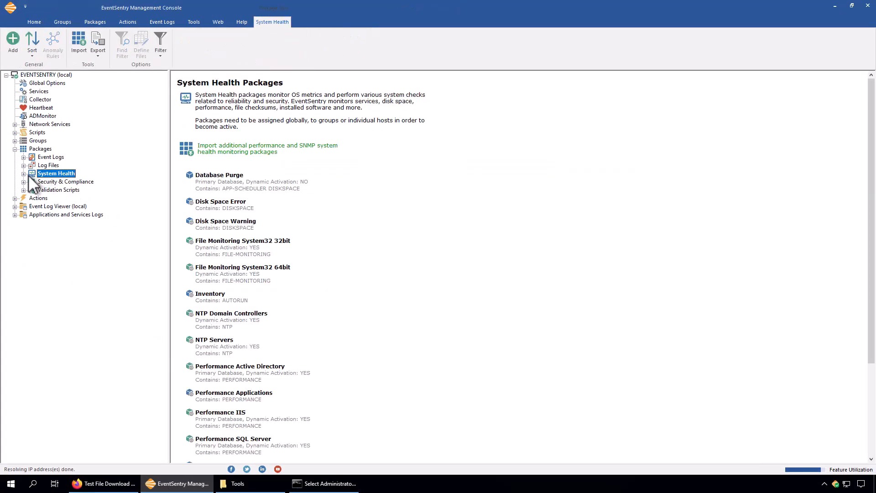
{"action": "left_click", "coordinate": [12, 42]}
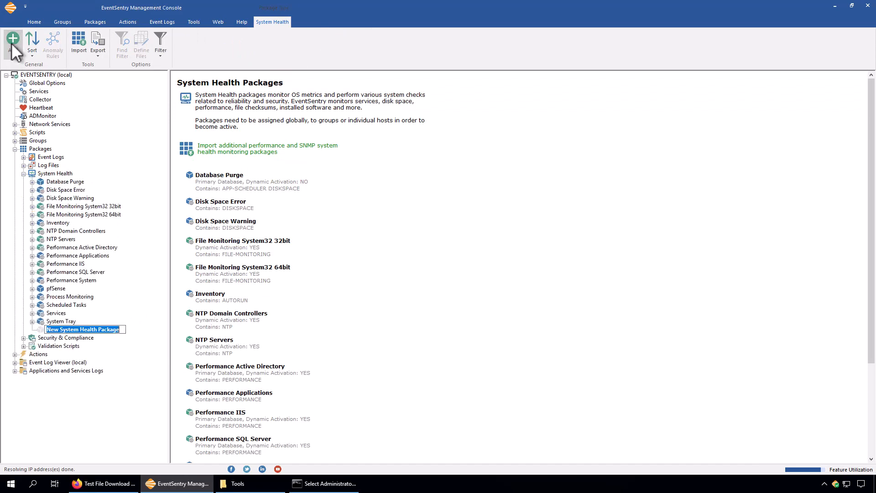
{"action": "type", "text": "Download Speed"}
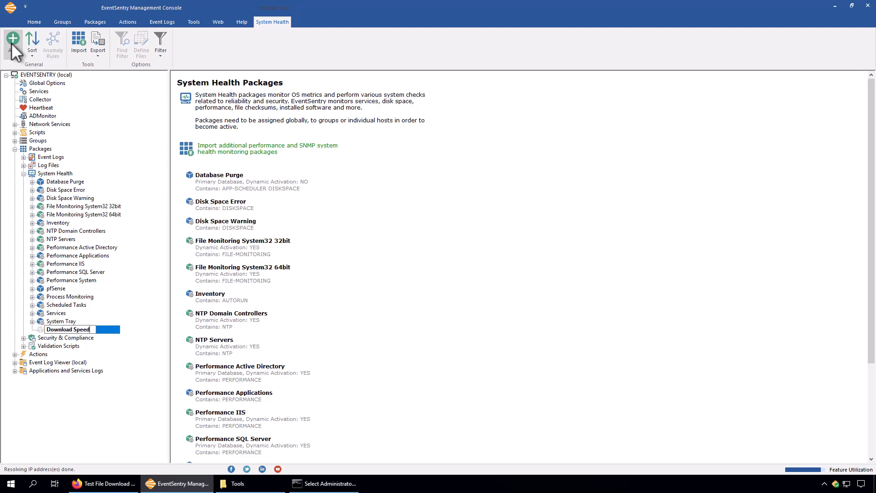
{"action": "key", "text": "Return"}
Assign the Download Speed package to a computer in the Servers group
{"action": "left_click", "coordinate": [89, 45]}
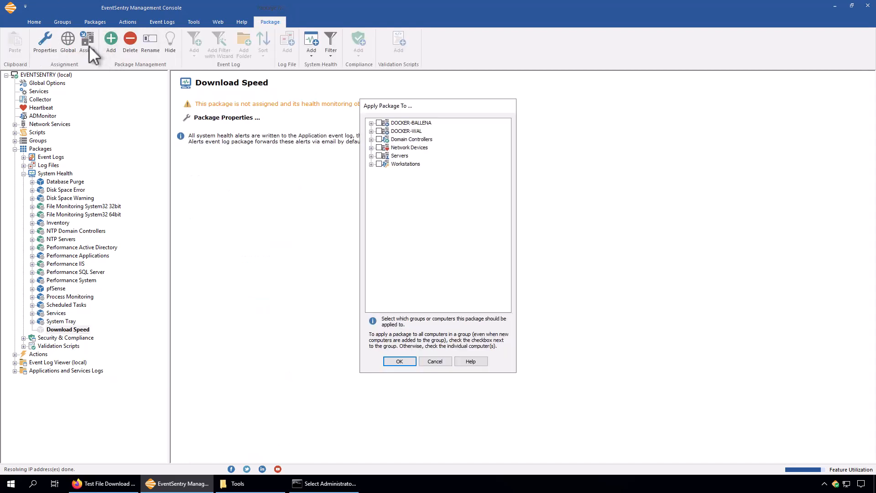
{"action": "left_click", "coordinate": [371, 156]}
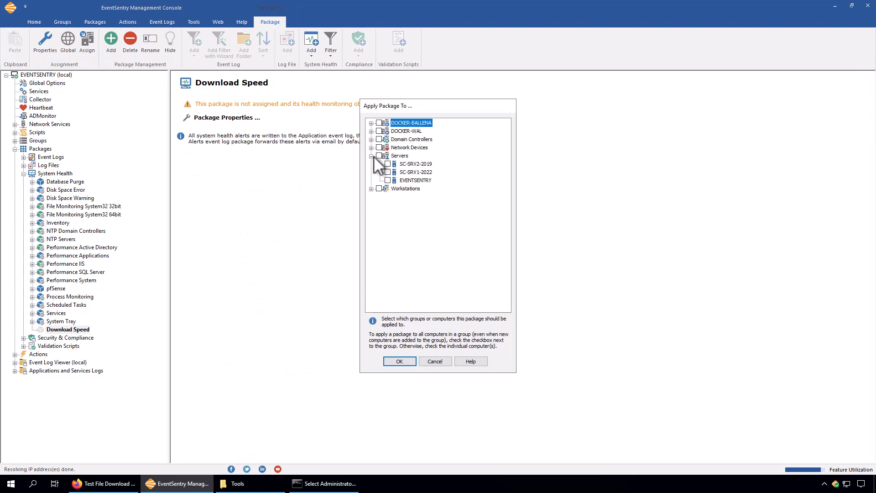
{"action": "left_click", "coordinate": [402, 362]}
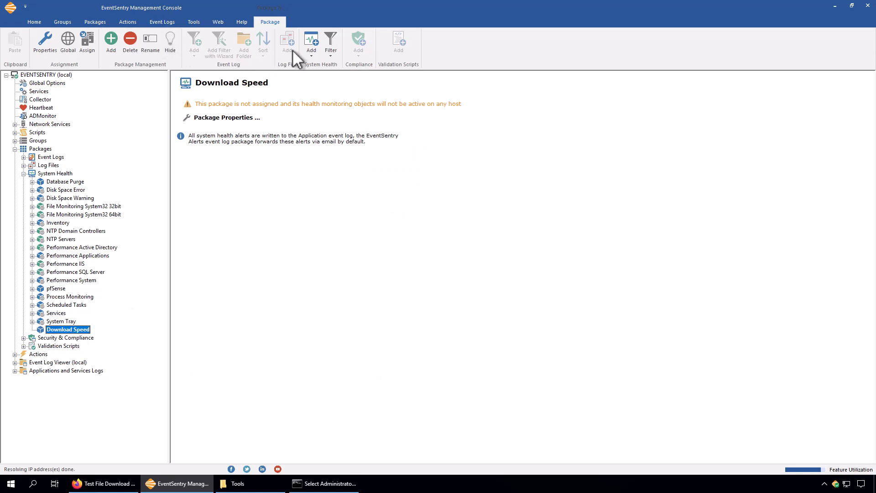
Add a Performance / SNMP object to the Download Speed package and open its settings
{"action": "left_click", "coordinate": [310, 49]}
{"action": "left_click", "coordinate": [346, 127]}
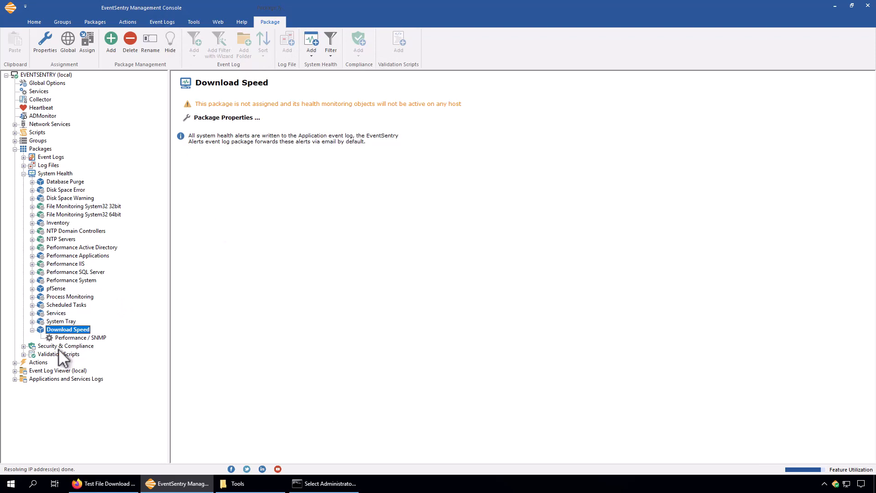
{"action": "left_click", "coordinate": [67, 338]}
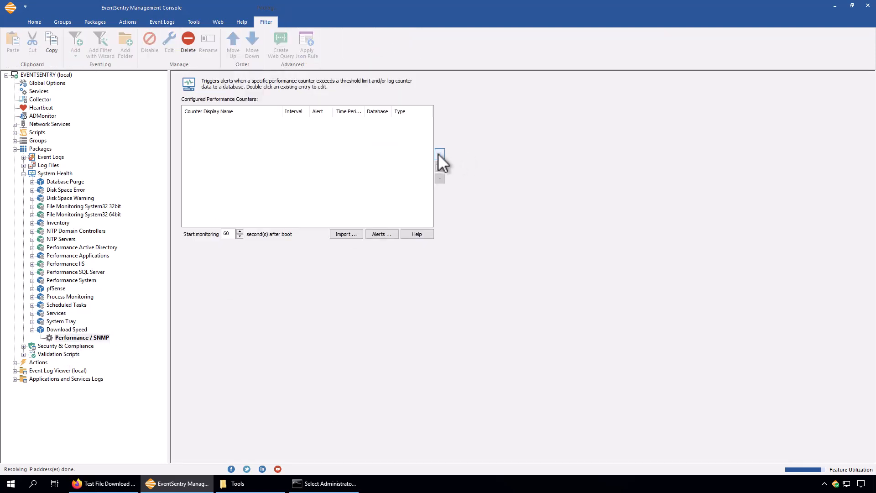
Add a performance counter of type Executable and choose C:\Tools\measure.cmd as the script to run
{"action": "left_click", "coordinate": [438, 154]}
{"action": "left_click", "coordinate": [365, 208]}
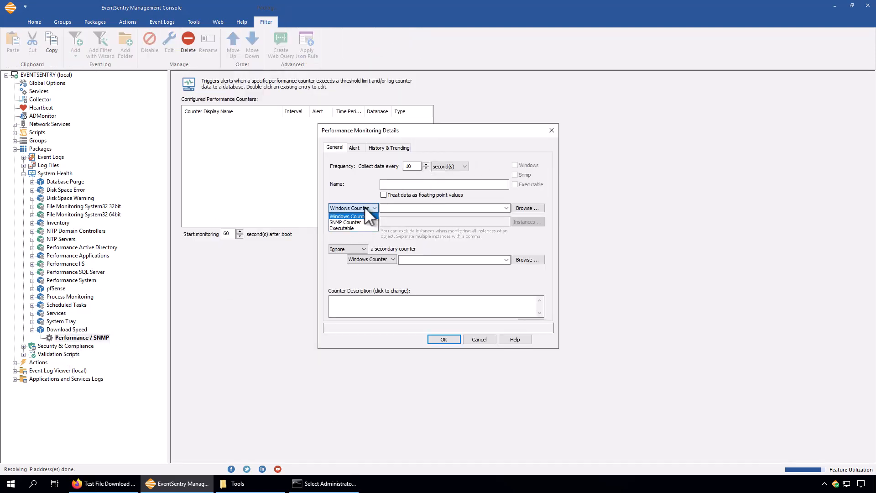
{"action": "left_click", "coordinate": [351, 228]}
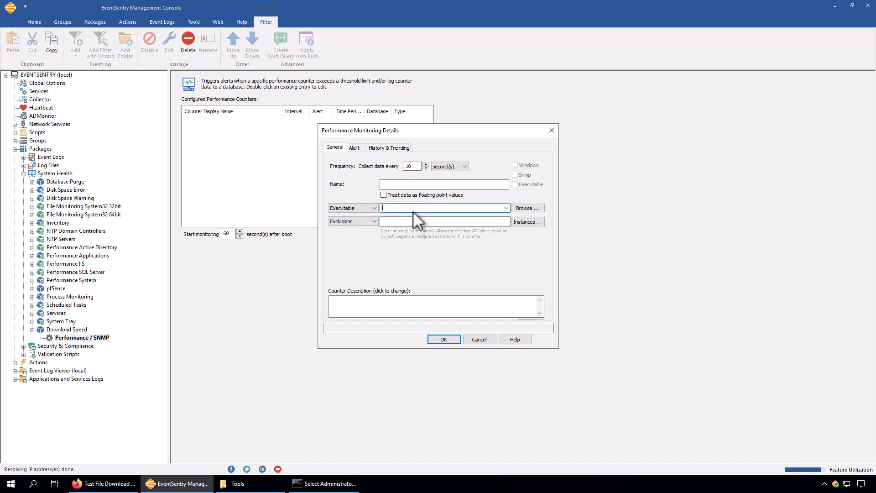
{"action": "left_click", "coordinate": [526, 207]}
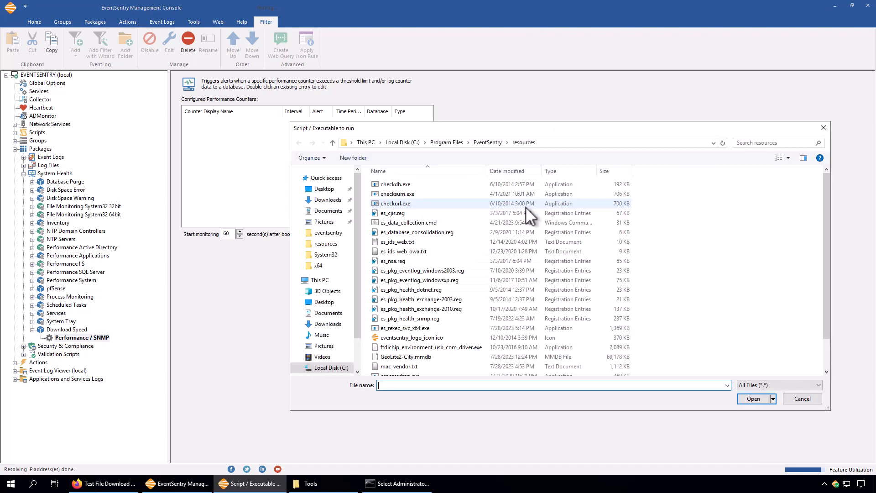
{"action": "left_click", "coordinate": [416, 143]}
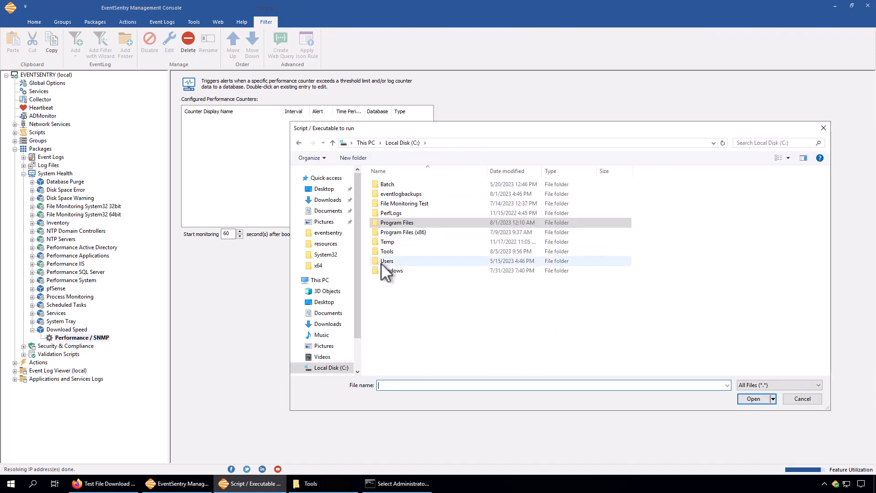
{"action": "left_click", "coordinate": [393, 251]}
{"action": "double_click", "coordinate": [393, 251]}
{"action": "double_click", "coordinate": [391, 222]}
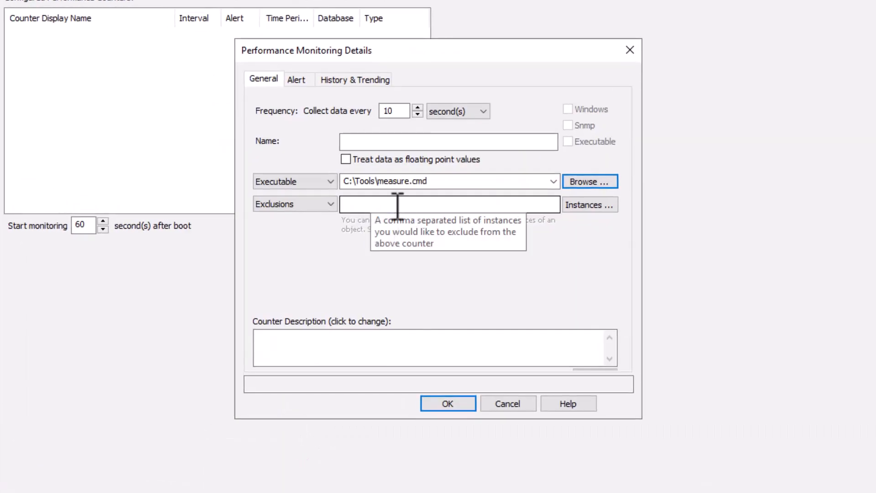
{"action": "left_click", "coordinate": [471, 172]}
{"action": "left_click", "coordinate": [479, 172]}
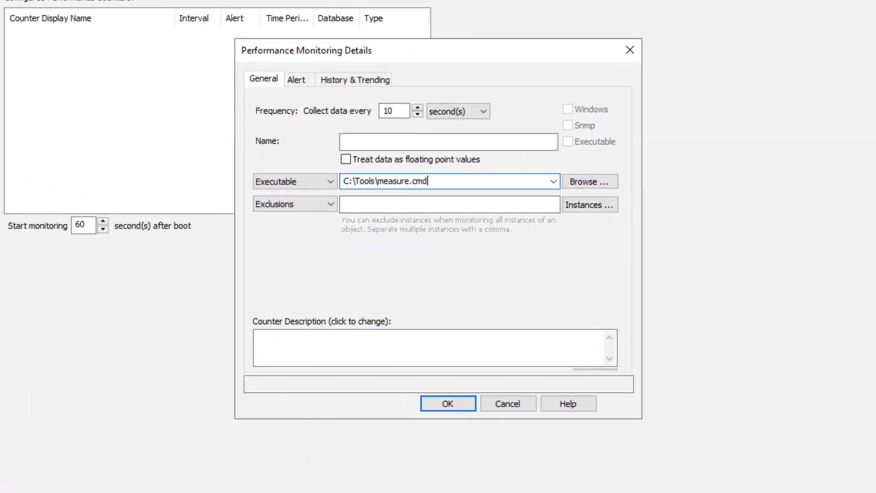
{"action": "key", "text": "alt+Tab"}
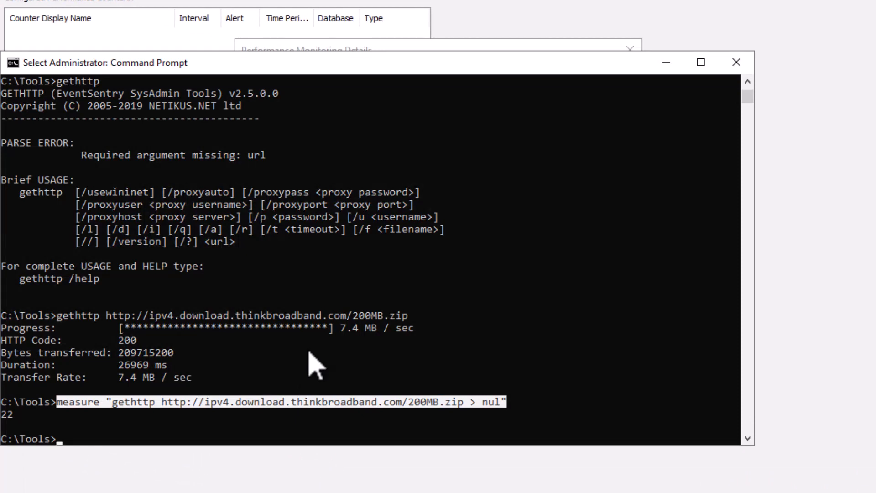
{"action": "key", "text": "ctrl+c"}
{"action": "key", "text": "alt+Tab"}
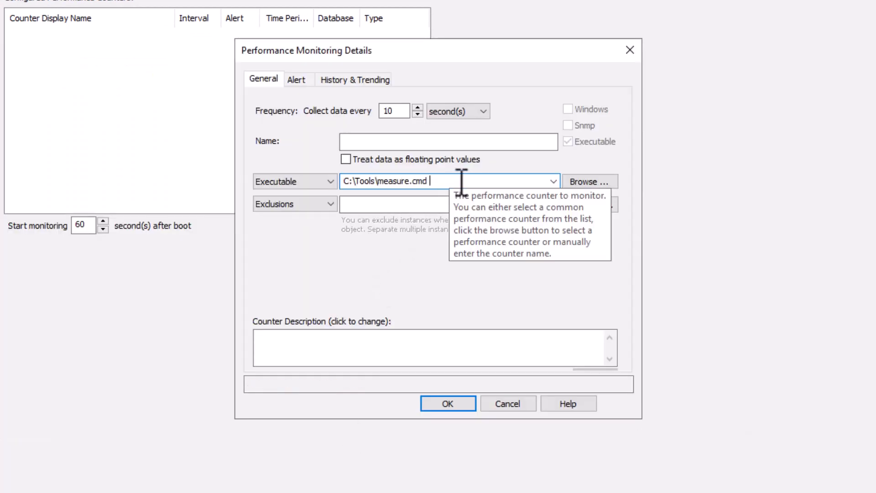
{"action": "key", "text": "ctrl+v"}
Remove the redundant word measure from the executable command so the quoted gethttp argument directly follows C:\Tools\measure.cmd
{"action": "key", "text": "Home"}
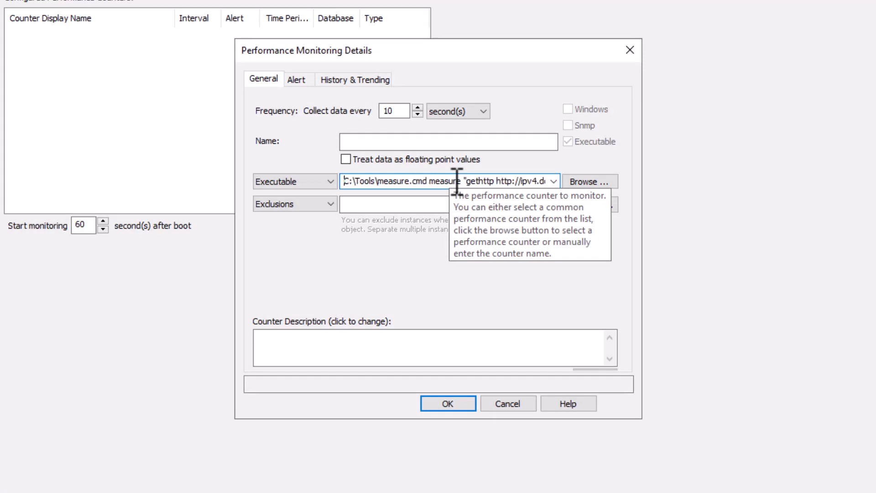
{"action": "key", "text": "ctrl+Right"}
{"action": "key", "text": "ctrl+Right"}
{"action": "key", "text": "ctrl+shift+Right"}
{"action": "key", "text": "Delete"}
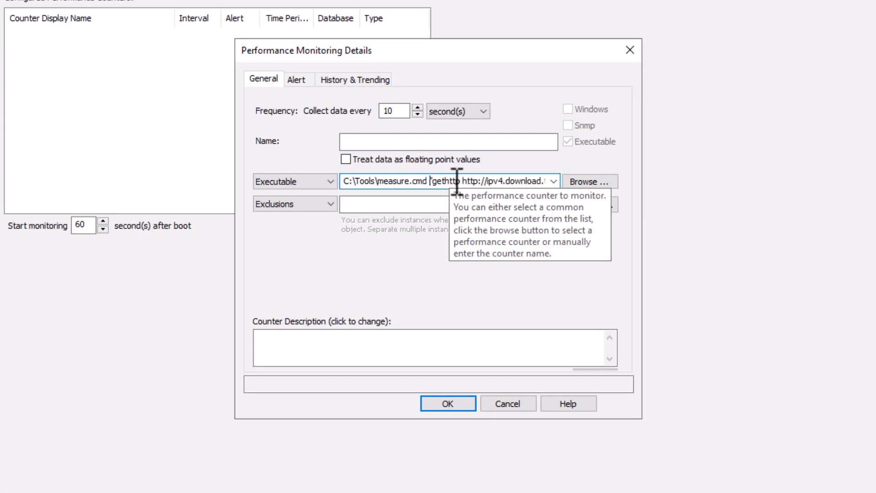
{"action": "key", "text": "End"}
{"action": "key", "text": "Home"}
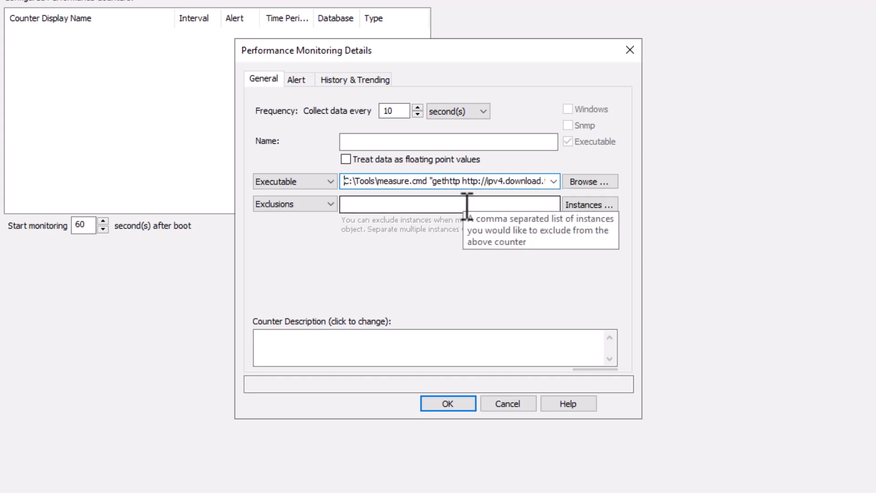
Name the performance counter Download Time 200Mb
{"action": "left_click", "coordinate": [375, 141]}
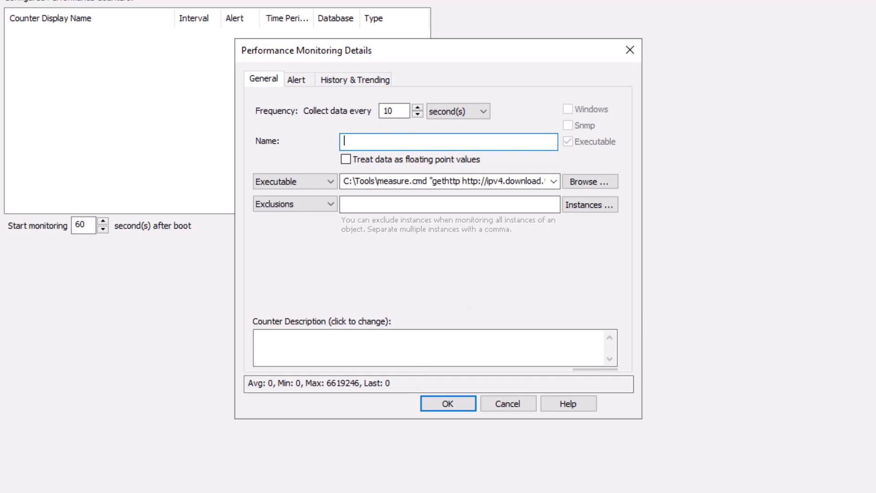
{"action": "key", "text": "alt+Tab"}
{"action": "key", "text": "alt+Tab"}
{"action": "type", "text": "Download Time 200"}
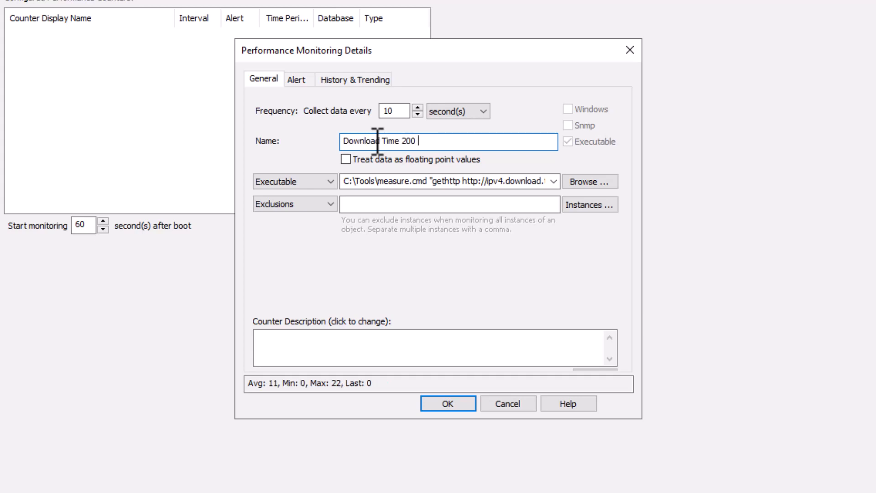
{"action": "key", "text": "BackSpace"}
{"action": "type", "text": "Mb"}
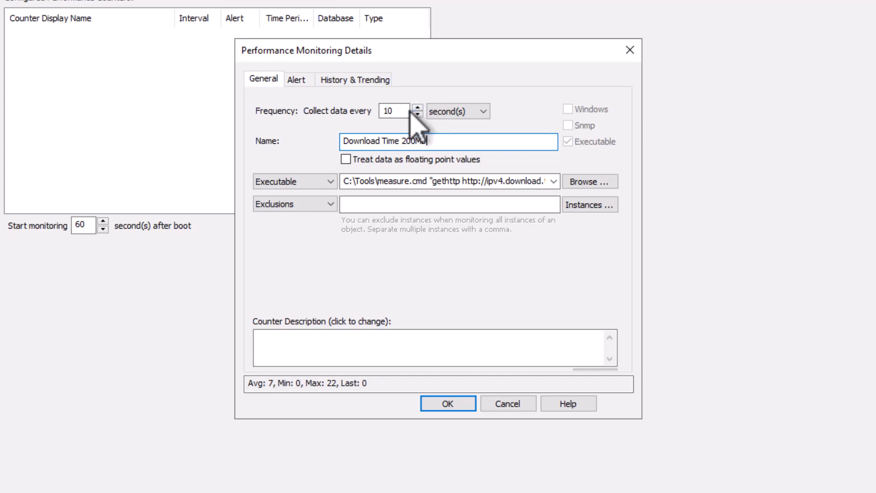
Set the counter's data collection frequency to every 2 minutes
{"action": "mouse_move", "coordinate": [400, 108]}
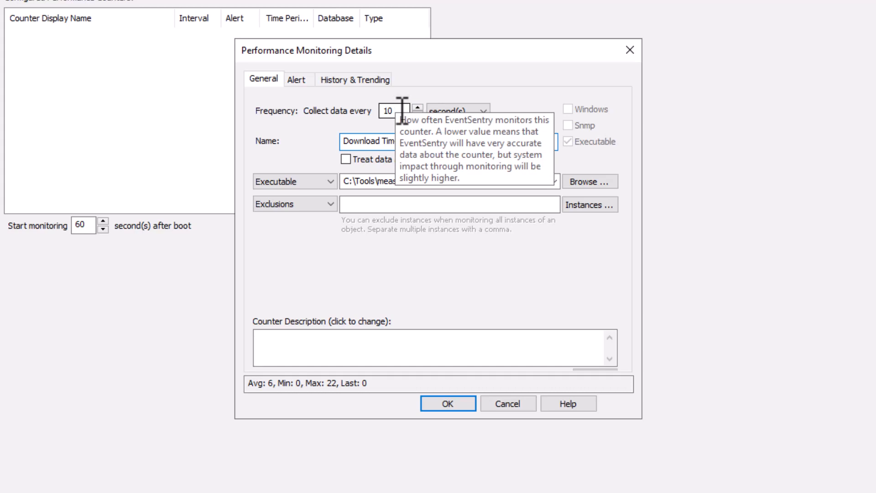
{"action": "left_click", "coordinate": [456, 110]}
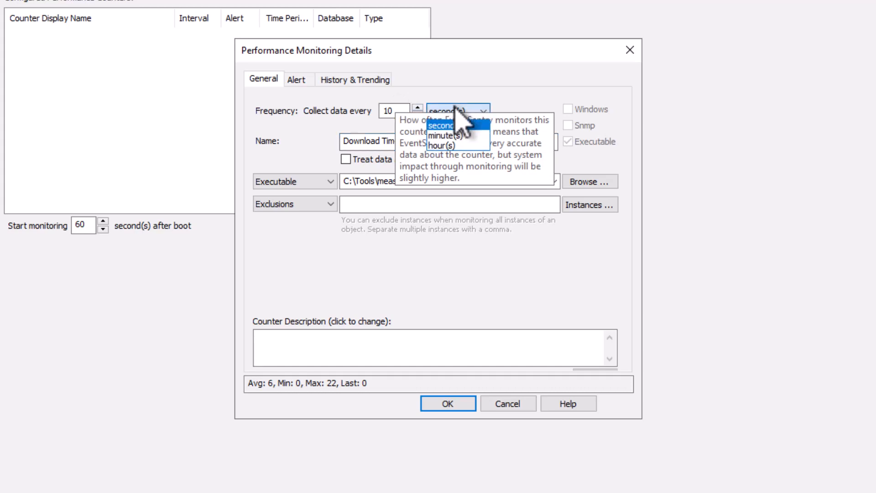
{"action": "left_click", "coordinate": [447, 136]}
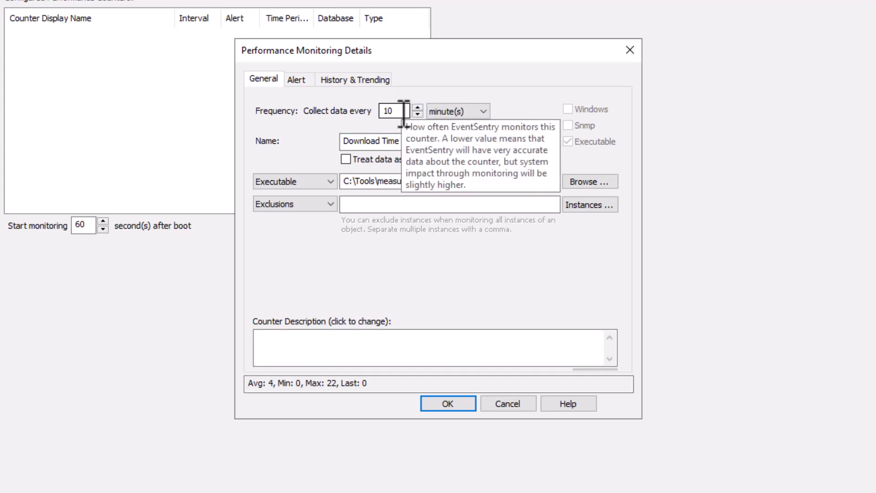
{"action": "left_click", "coordinate": [403, 112]}
{"action": "double_click", "coordinate": [403, 111]}
{"action": "type", "text": "5"}
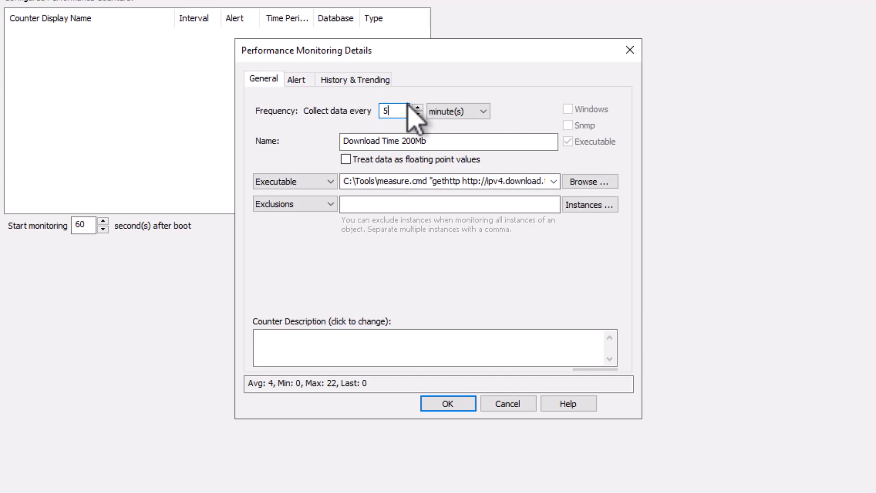
{"action": "key", "text": "BackSpace"}
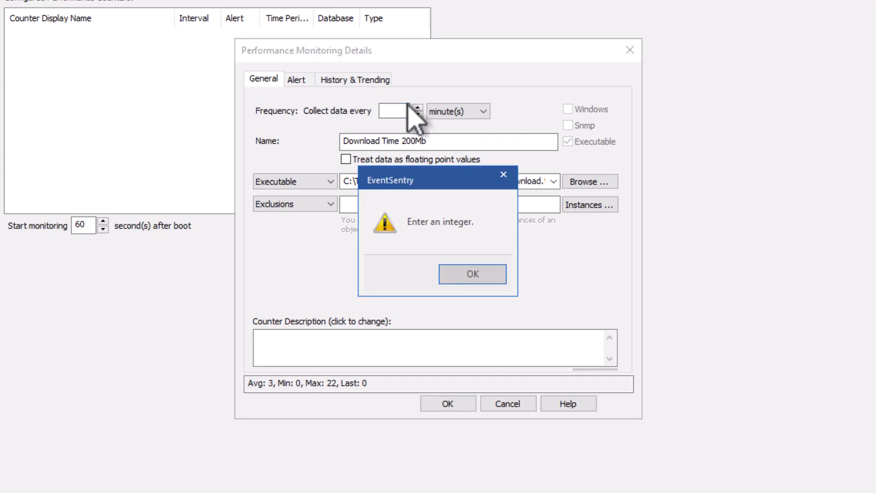
{"action": "left_click", "coordinate": [477, 272]}
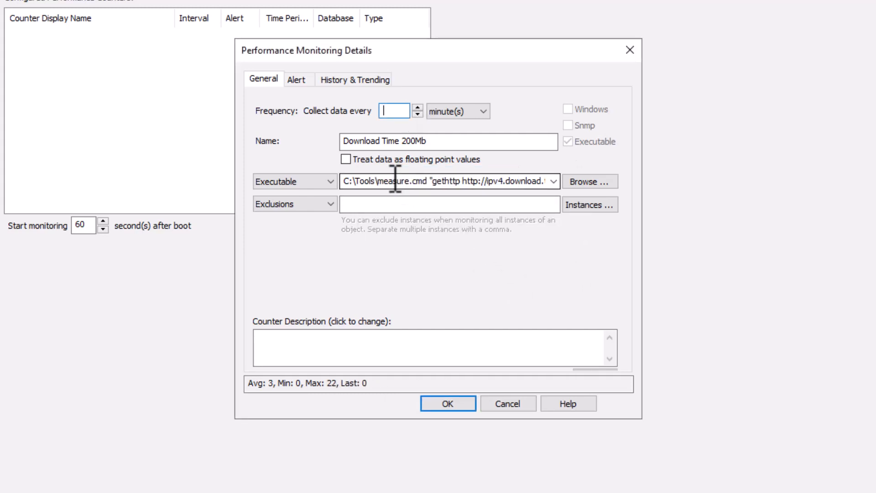
Record the counter in the Primary Database every 6 minutes with history kept, and accept the counter's settings
{"action": "left_click", "coordinate": [305, 80]}
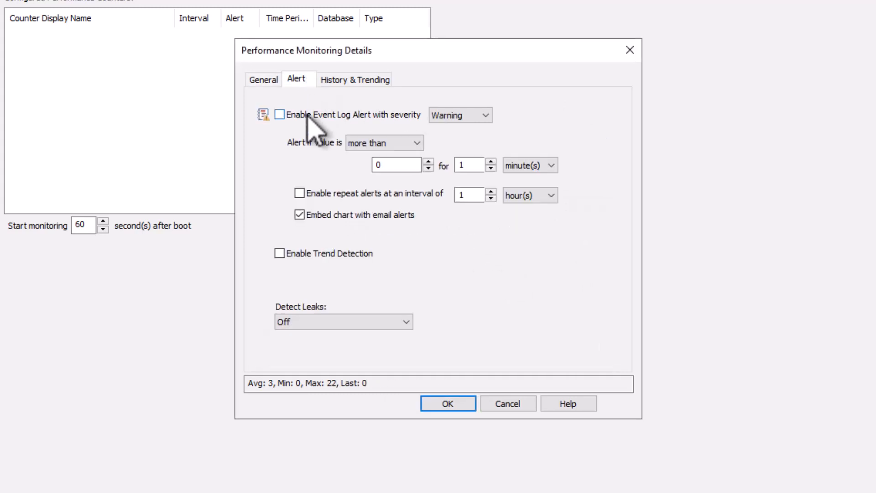
{"action": "left_click", "coordinate": [360, 79]}
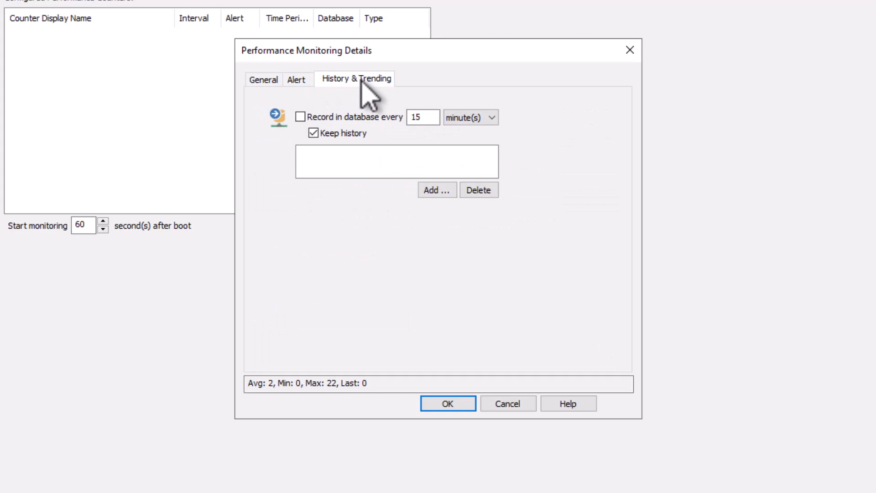
{"action": "left_click", "coordinate": [359, 118]}
{"action": "left_click", "coordinate": [432, 117]}
{"action": "double_click", "coordinate": [432, 117]}
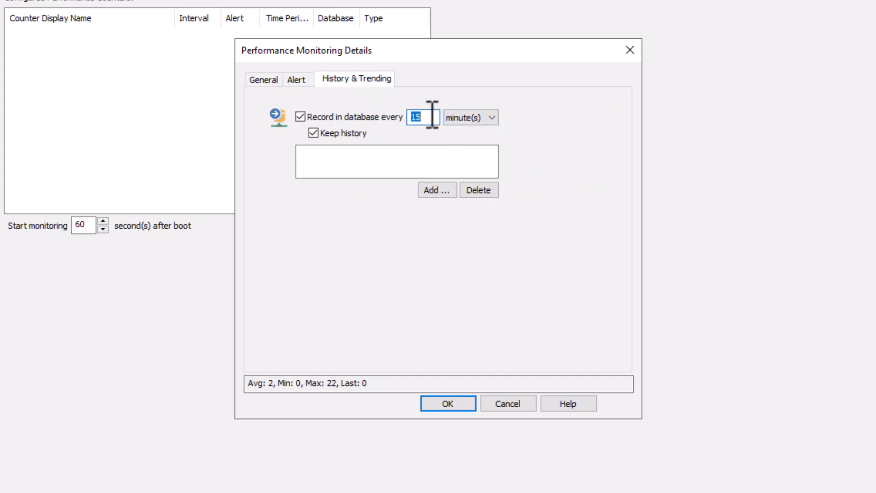
{"action": "type", "text": "6"}
{"action": "left_click", "coordinate": [446, 192]}
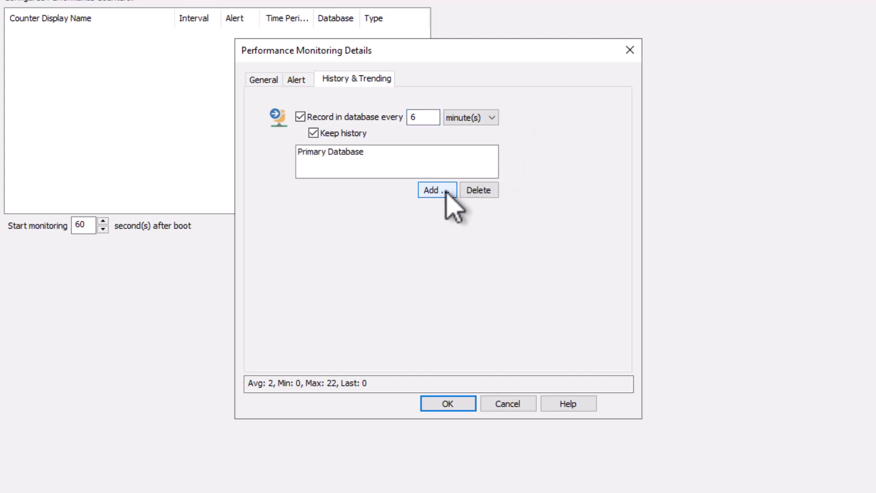
{"action": "left_click", "coordinate": [265, 80]}
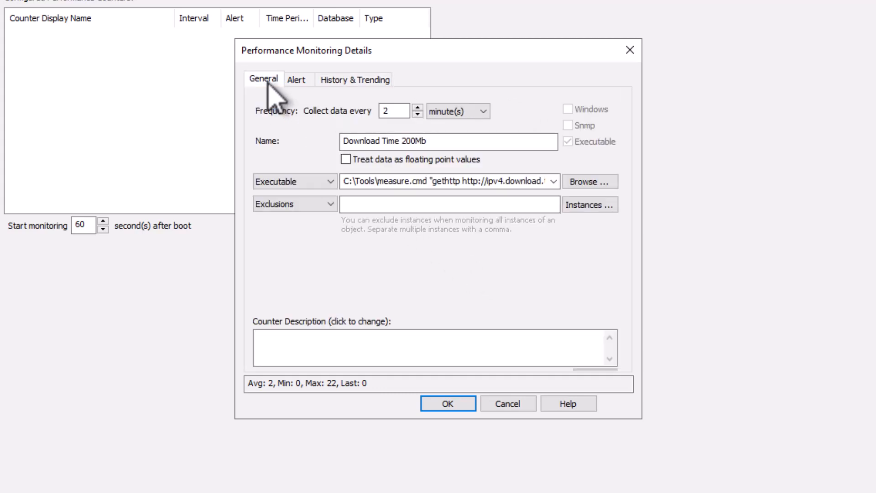
{"action": "left_click", "coordinate": [448, 404]}
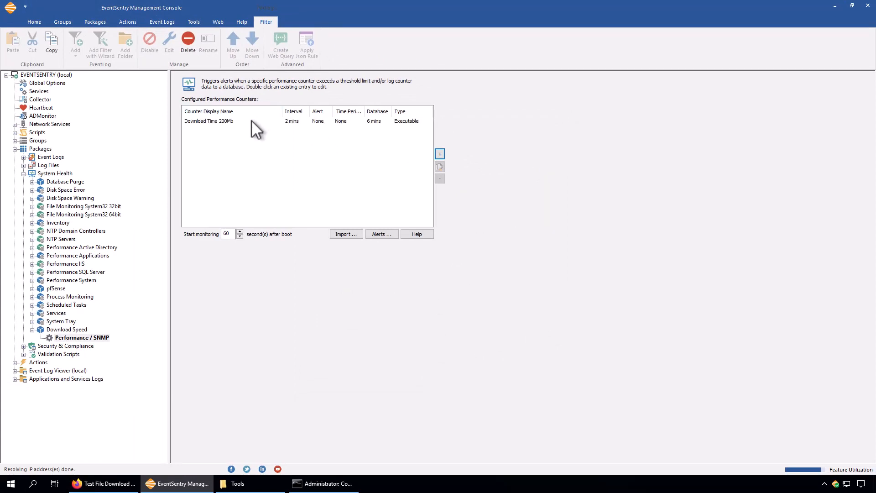
{"action": "left_click", "coordinate": [252, 121]}
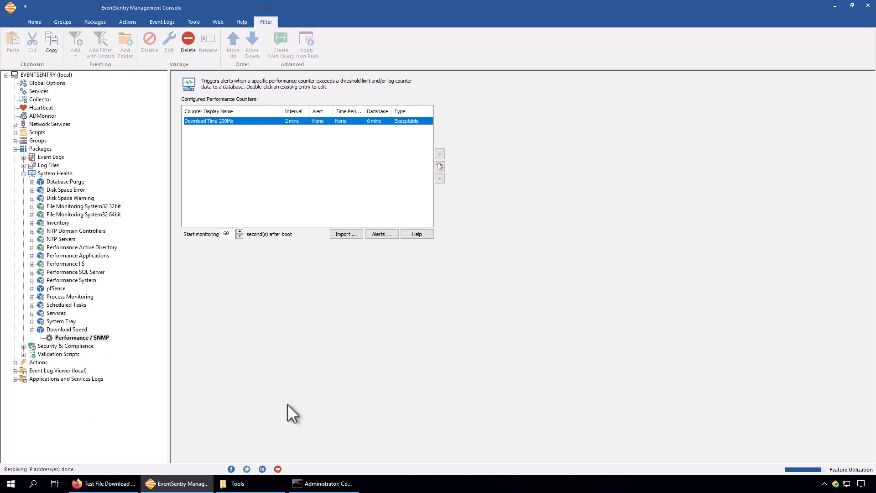
{"action": "left_click", "coordinate": [325, 484]}
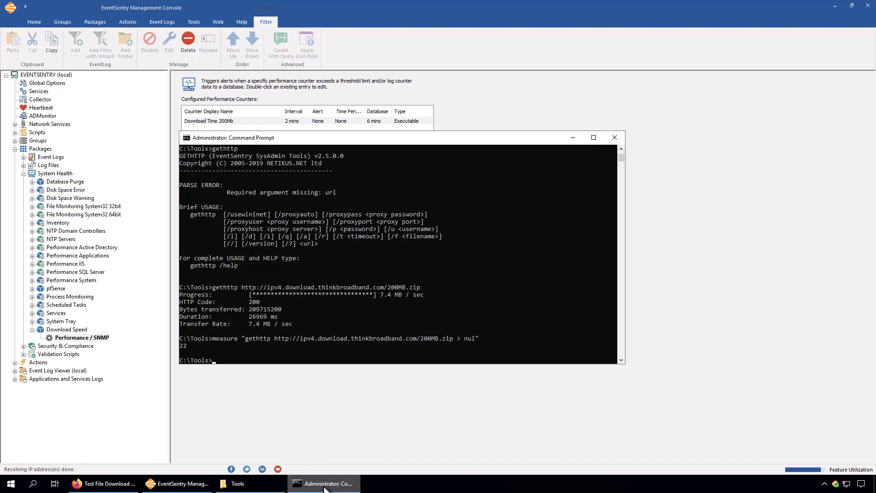
{"action": "left_click", "coordinate": [324, 486]}
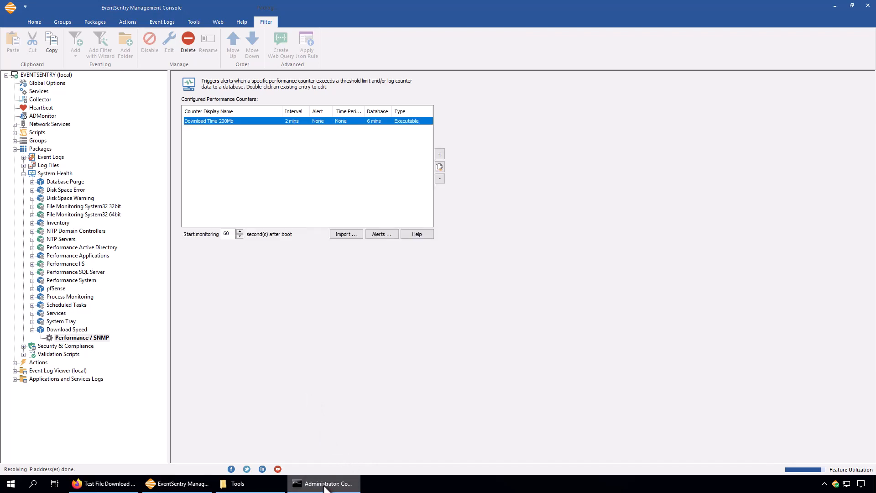
Save the EventSentry configuration and reopen the Performance / SNMP object of the Download Speed package
{"action": "left_click", "coordinate": [47, 74]}
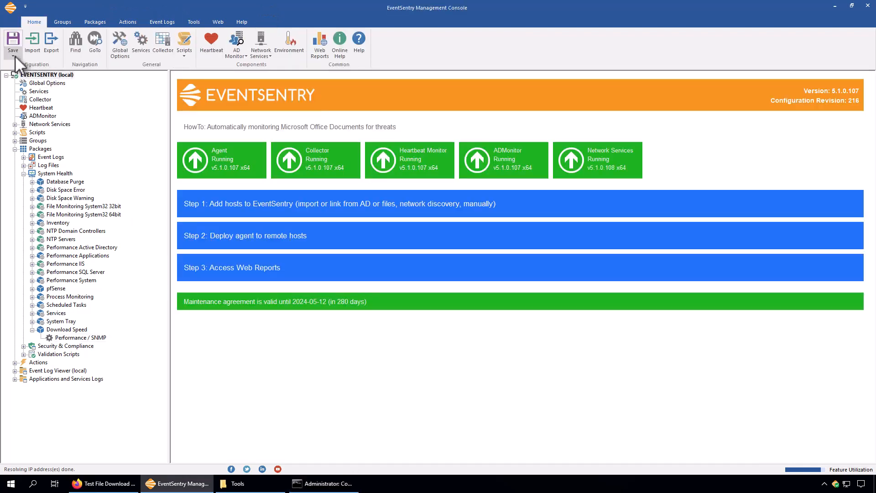
{"action": "left_click", "coordinate": [89, 337]}
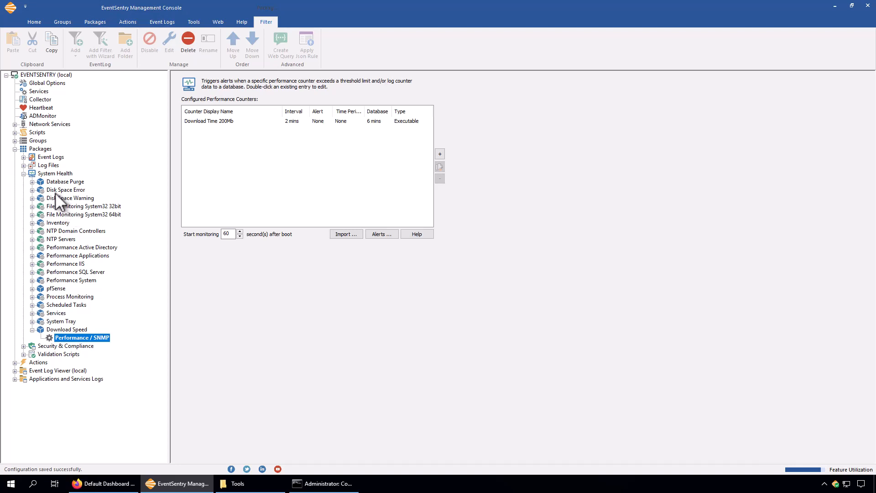
Switch to EventSentry Web Reports in the browser, open the Performance History report and filter it to the computer EVENTSENTRY
{"action": "left_click", "coordinate": [130, 487]}
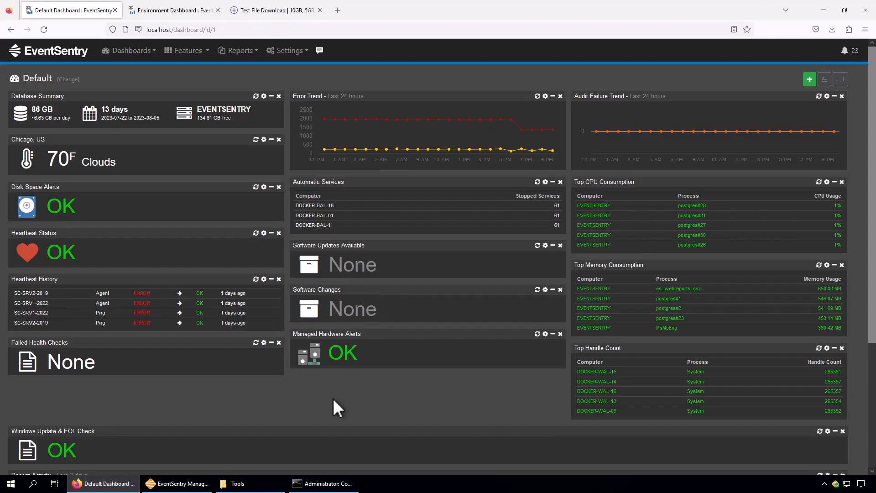
{"action": "left_click", "coordinate": [190, 51]}
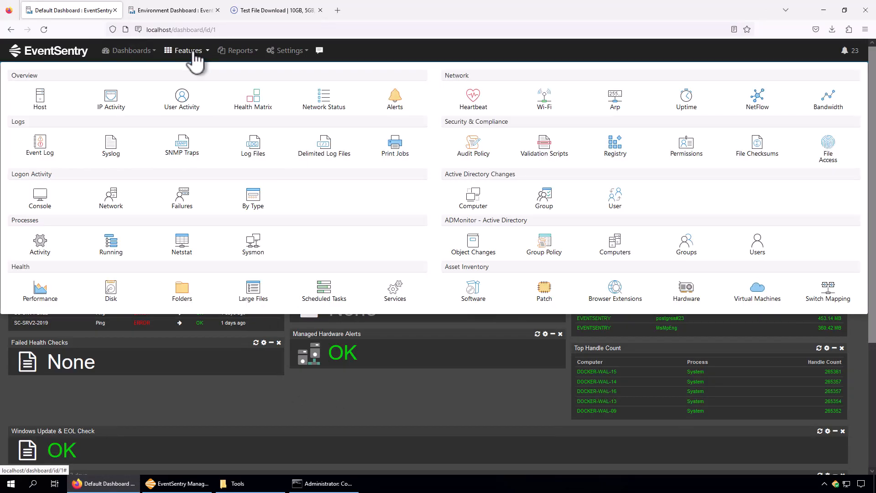
{"action": "left_click", "coordinate": [39, 291]}
{"action": "left_click", "coordinate": [48, 326]}
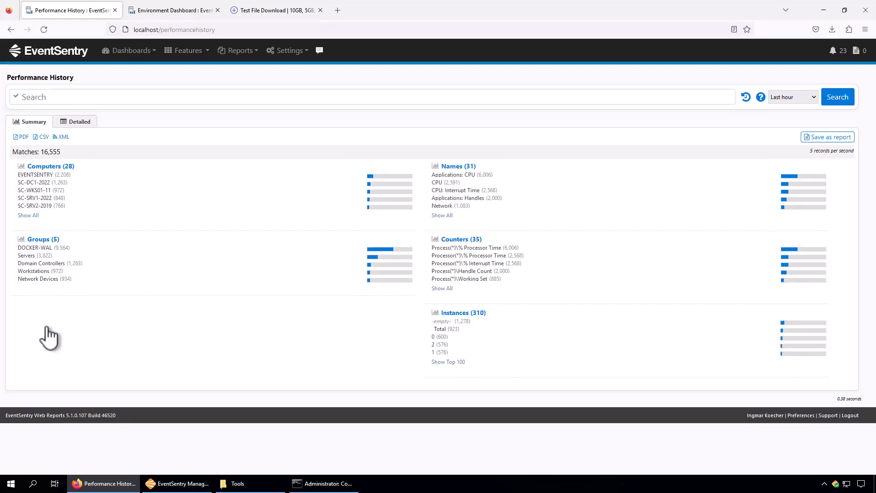
{"action": "left_click", "coordinate": [37, 175]}
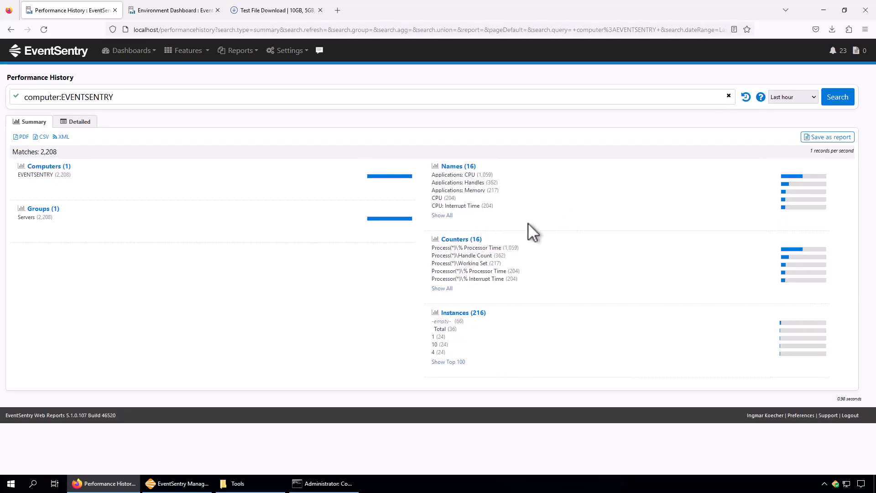
List the detailed history records of the Download Time 200Mb counter, with the Counter and Computer columns widened to show their full text
{"action": "left_click", "coordinate": [443, 216]}
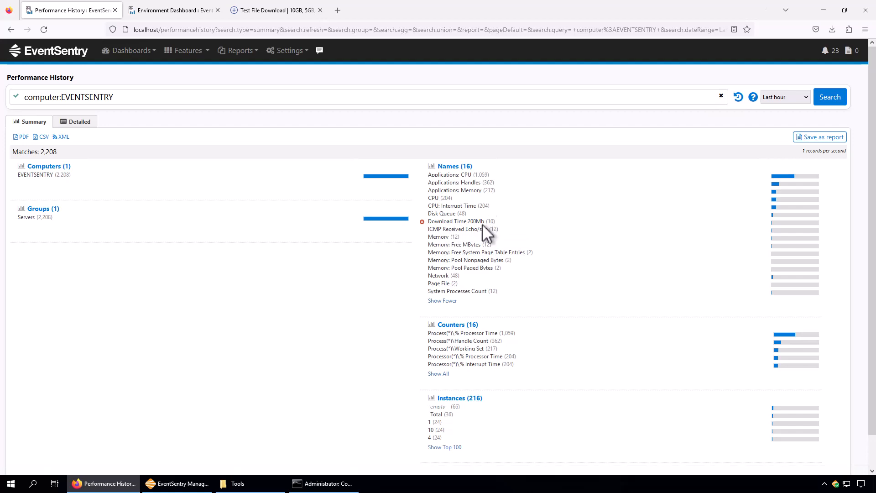
{"action": "left_click", "coordinate": [463, 221]}
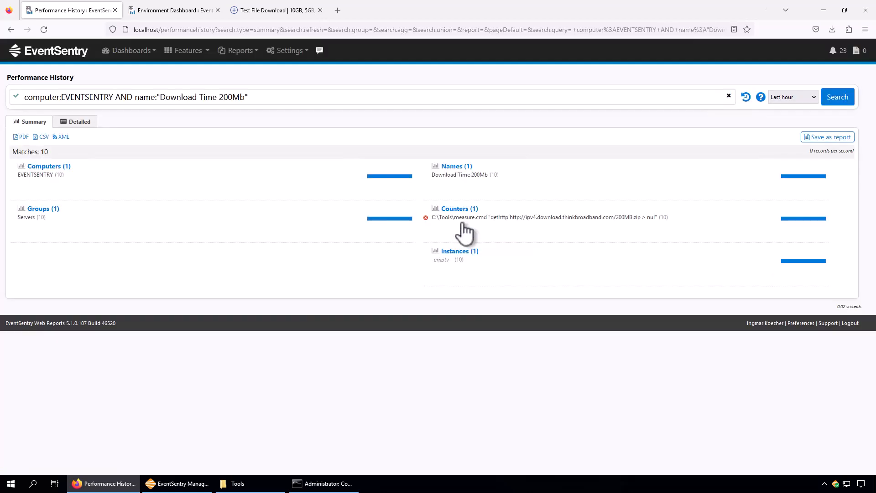
{"action": "left_click", "coordinate": [78, 123]}
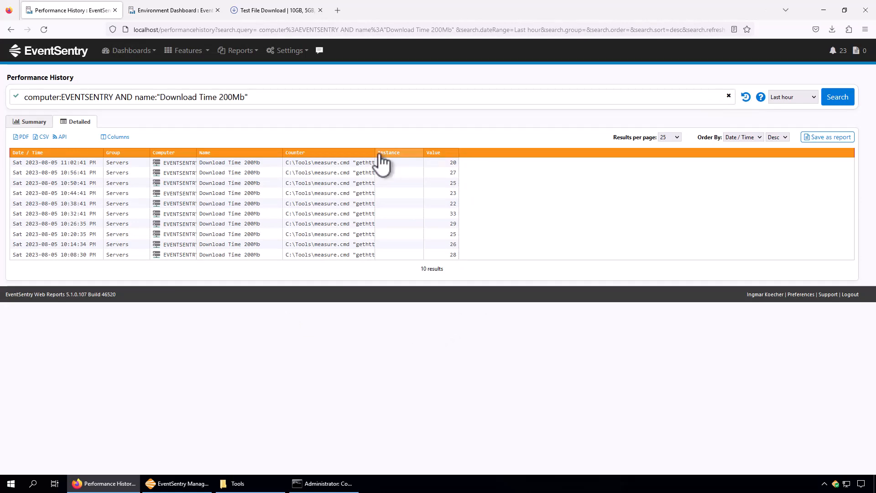
{"action": "left_click_drag", "start_coordinate": [390, 152], "coordinate": [580, 152]}
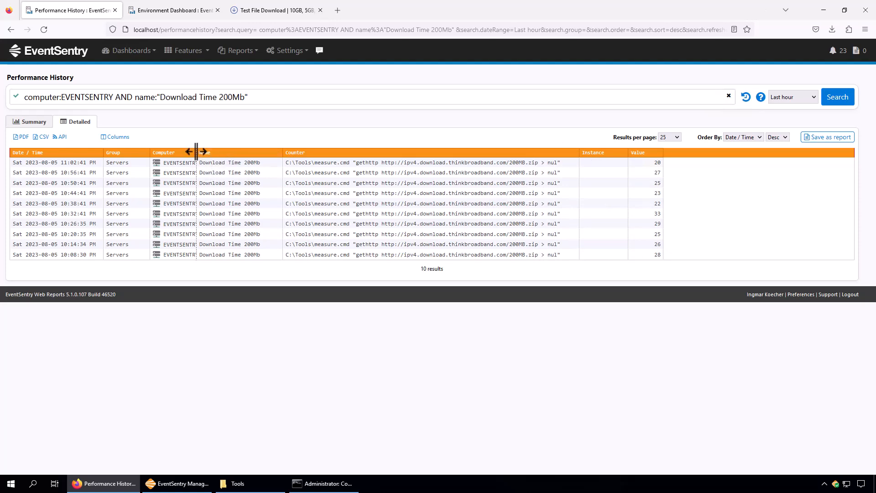
{"action": "left_click_drag", "start_coordinate": [196, 152], "coordinate": [206, 153]}
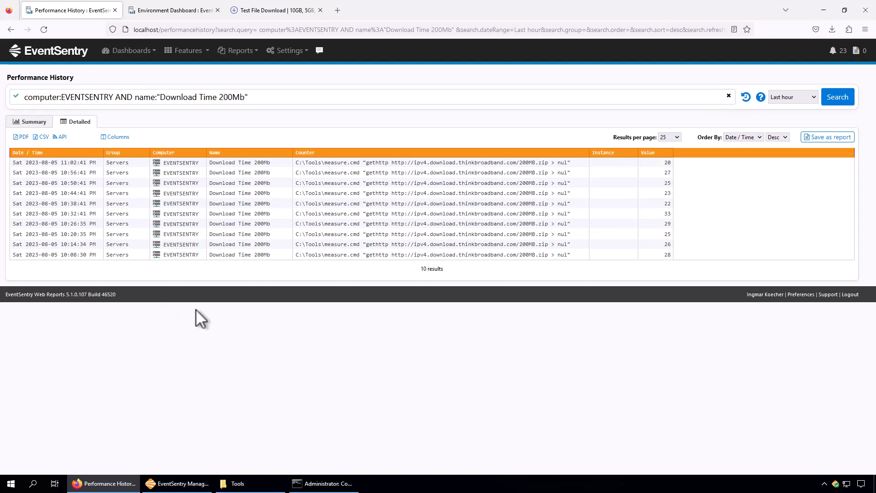
Open the Performance Trends page and show the trends of the computer EVENTSENTRY
{"action": "left_click", "coordinate": [194, 58]}
{"action": "left_click", "coordinate": [40, 294]}
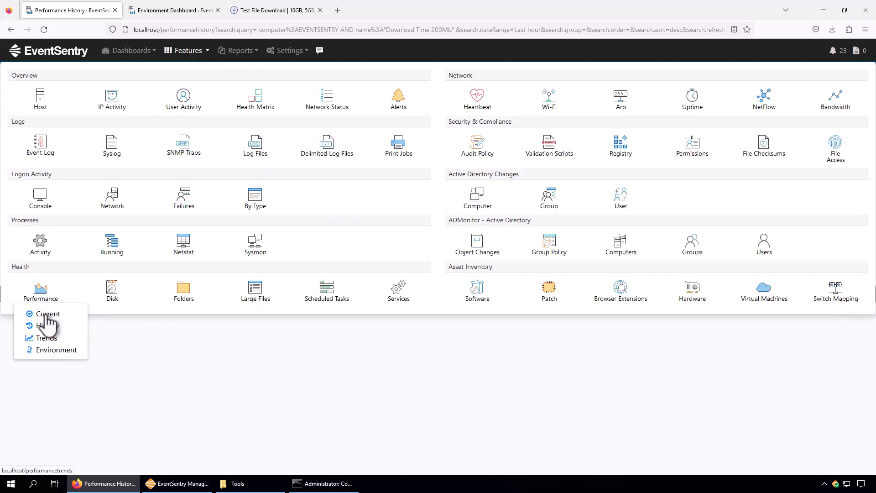
{"action": "left_click", "coordinate": [45, 338]}
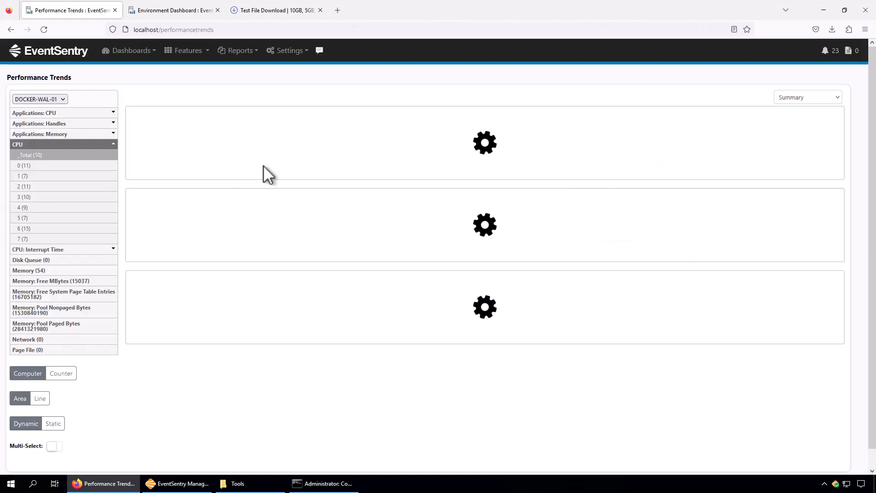
{"action": "left_click", "coordinate": [45, 100]}
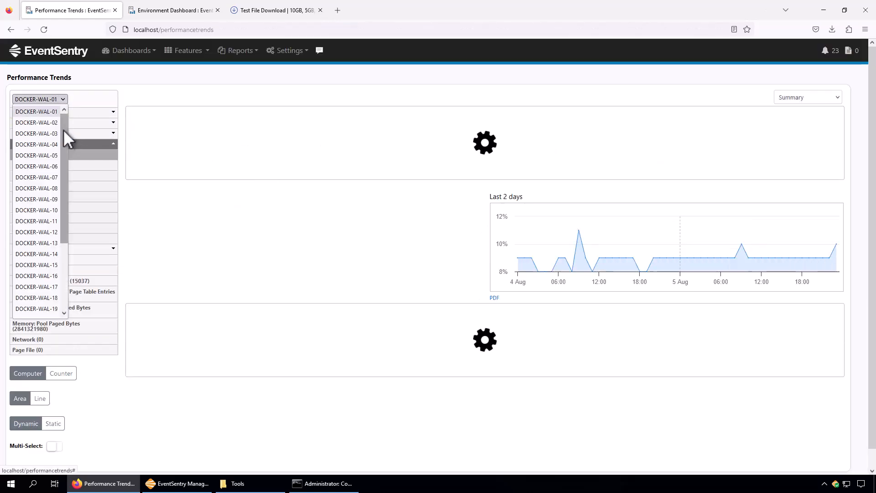
{"action": "left_click_drag", "start_coordinate": [63, 130], "coordinate": [58, 199]}
{"action": "left_click", "coordinate": [30, 236]}
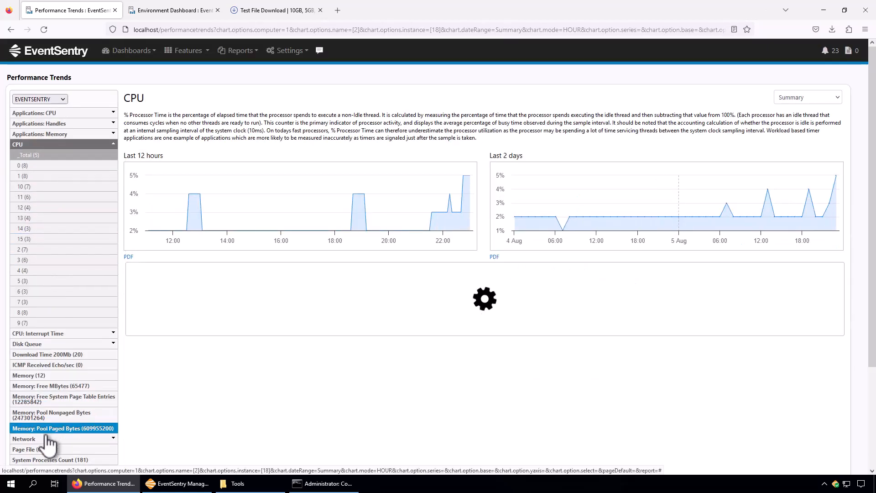
Chart the Download Time 200Mb counter over the last hour
{"action": "left_click", "coordinate": [68, 355]}
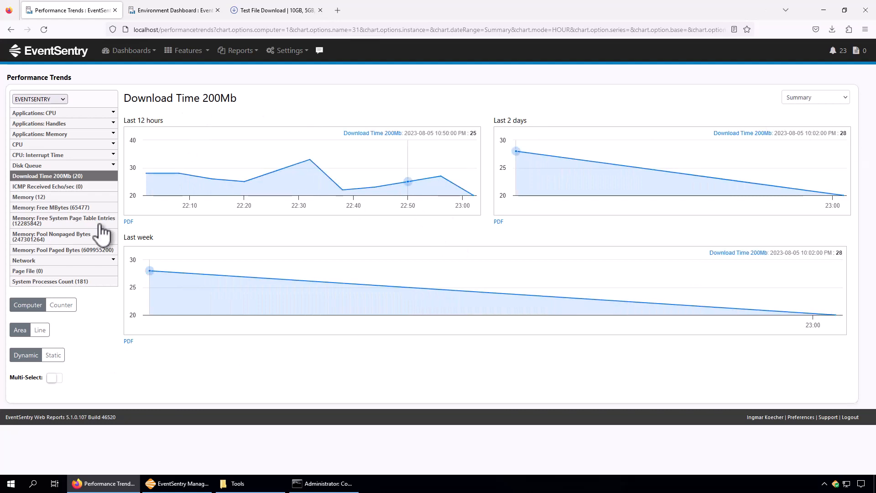
{"action": "left_click", "coordinate": [801, 98]}
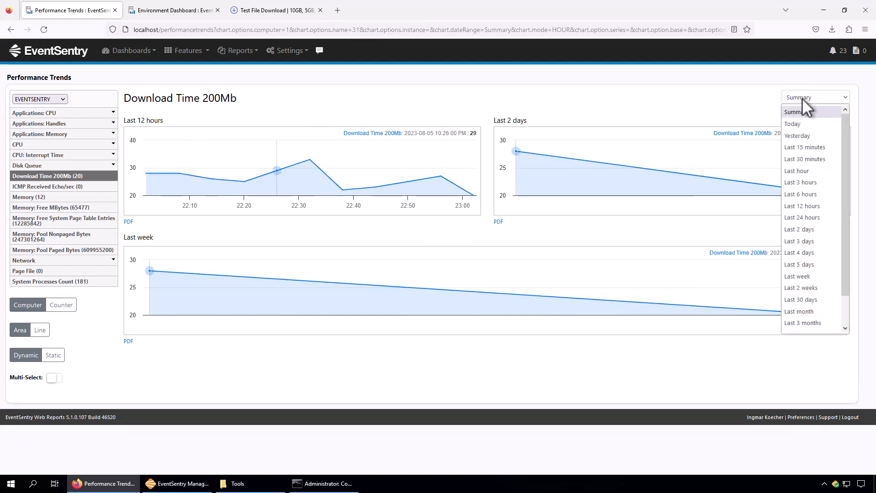
{"action": "left_click", "coordinate": [808, 173]}
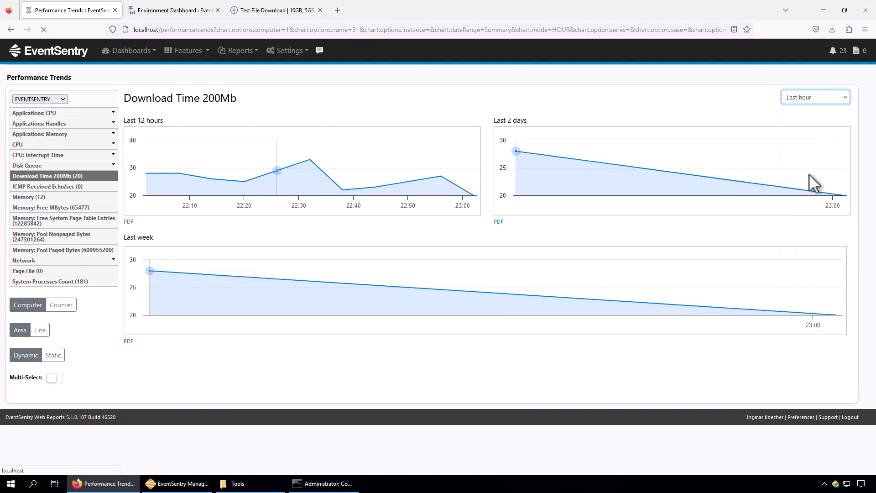